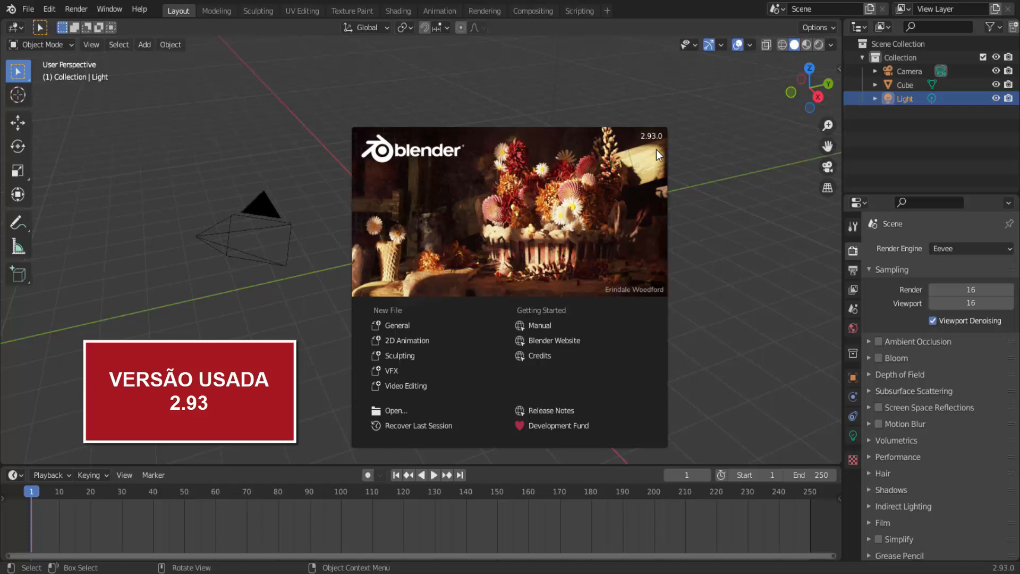
Step: Dismiss the splash screen and add a UV sphere mesh to the default scene
click(692, 183)
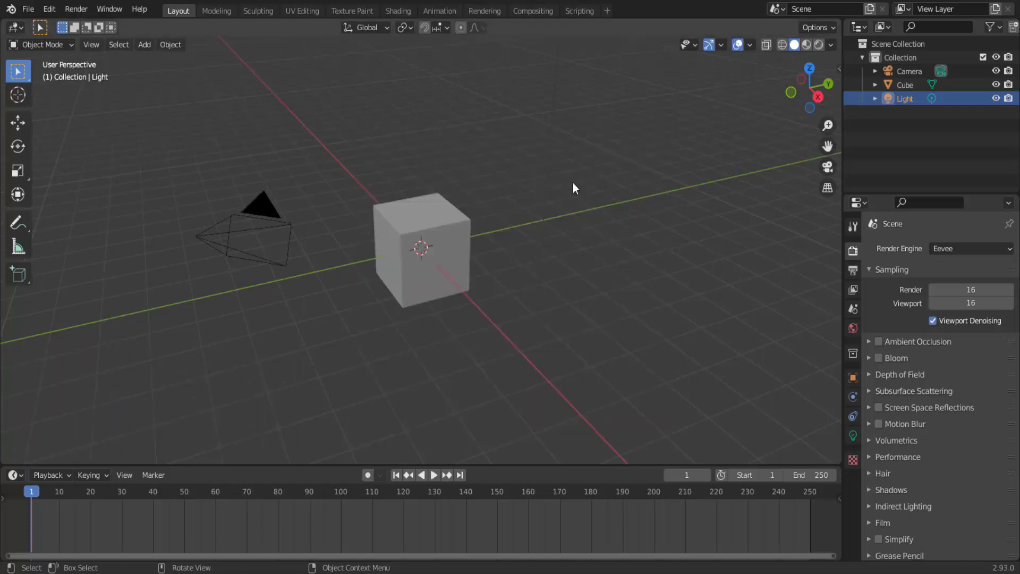
scroll(560, 233, down, 1)
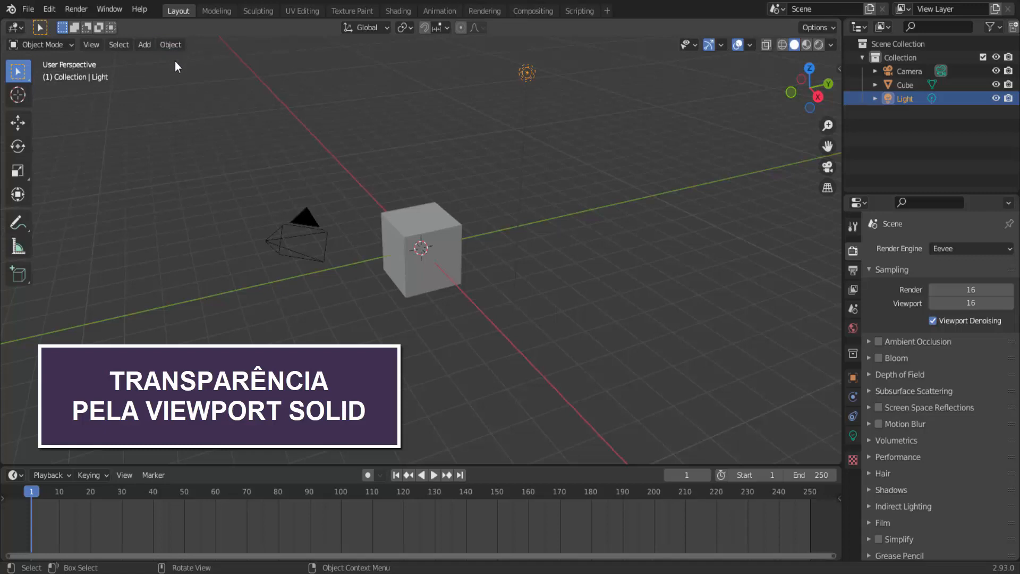
click(145, 47)
mouse_move(161, 56)
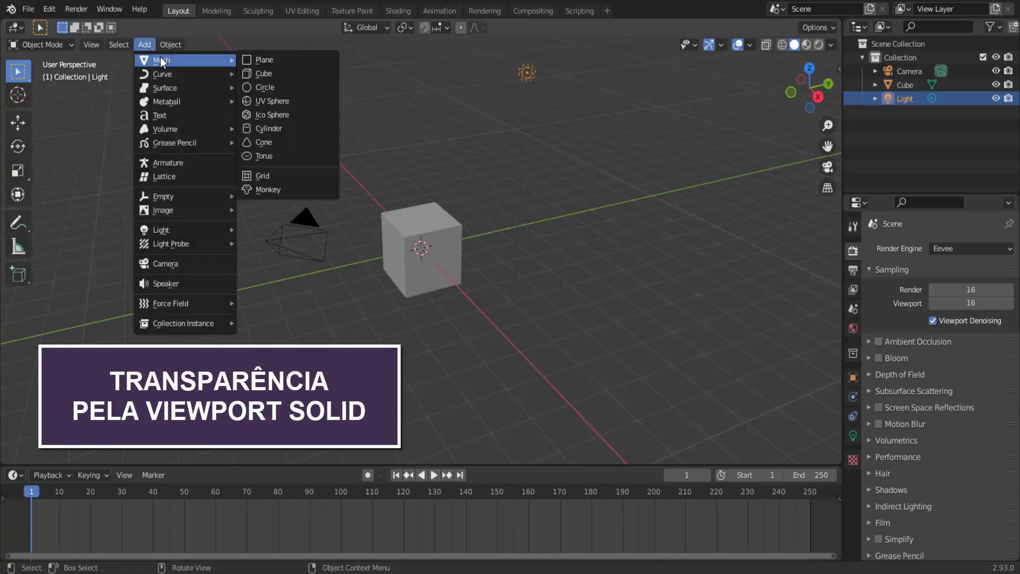
click(275, 98)
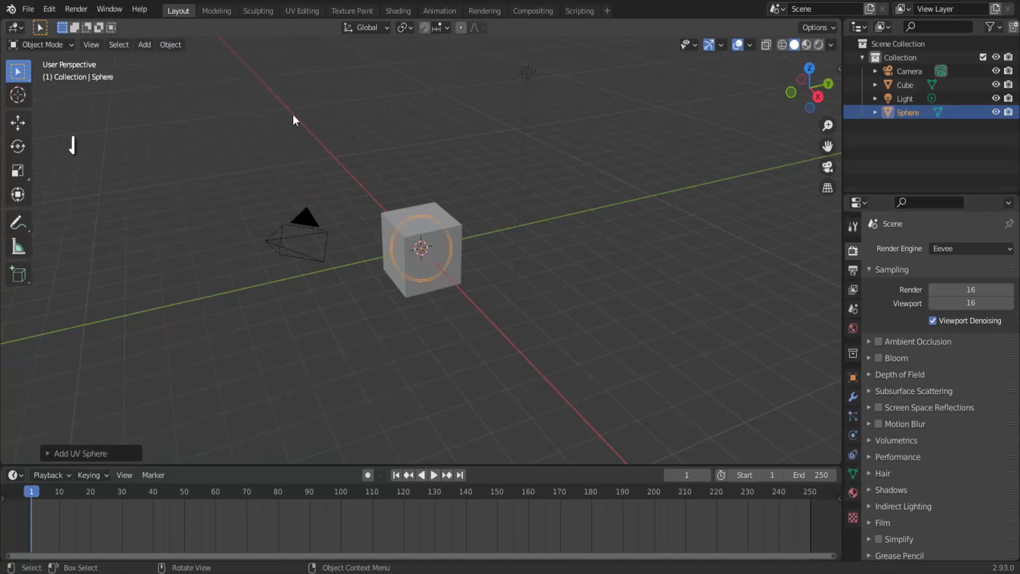
Step: Move the sphere along the Y axis until it stands clear of the cube, and deselect it
click(20, 121)
drag(464, 239, 582, 223)
scroll(590, 254, up, 3)
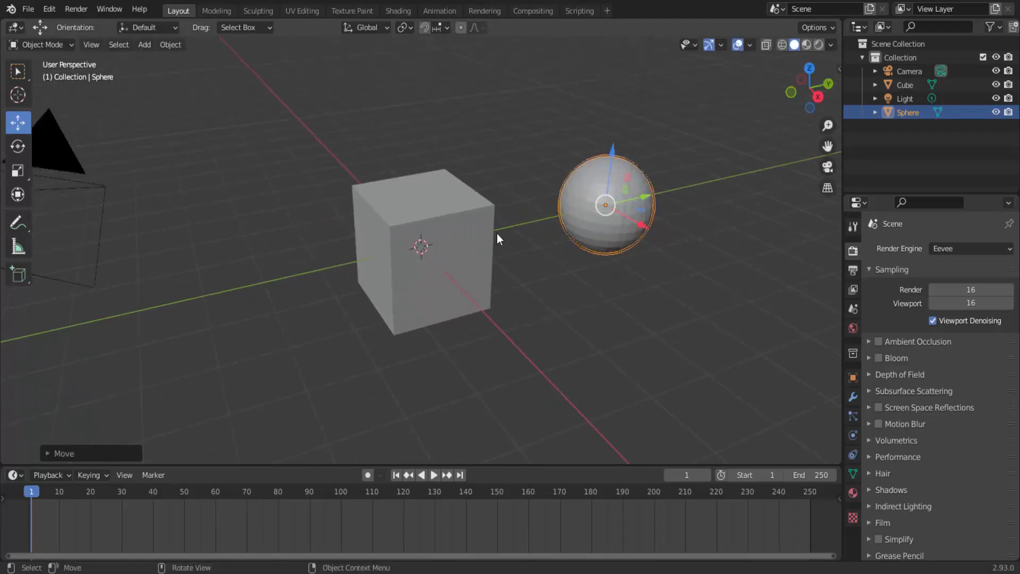
scroll(498, 233, down, 2)
click(531, 267)
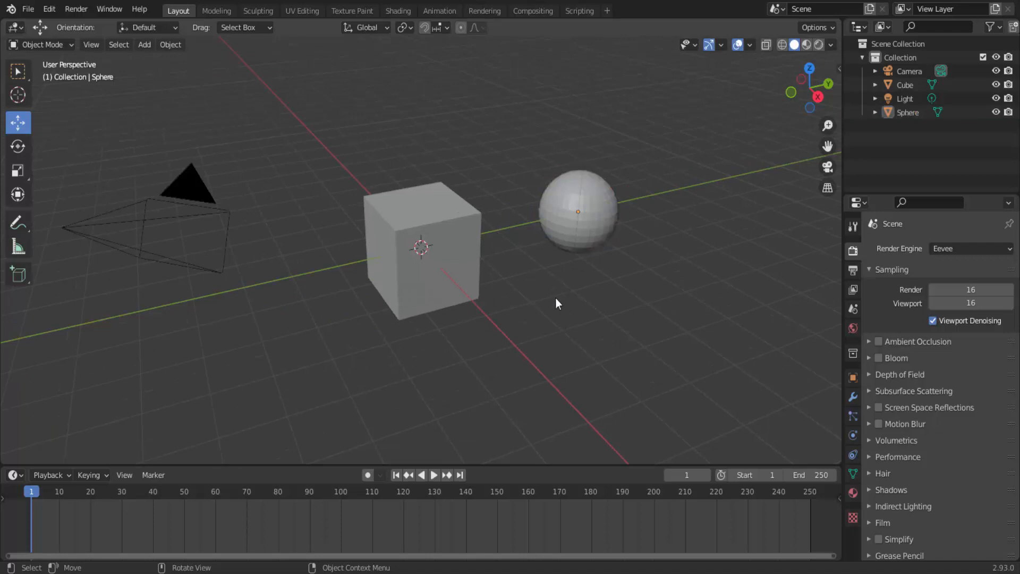
middle_drag(555, 298, 638, 288)
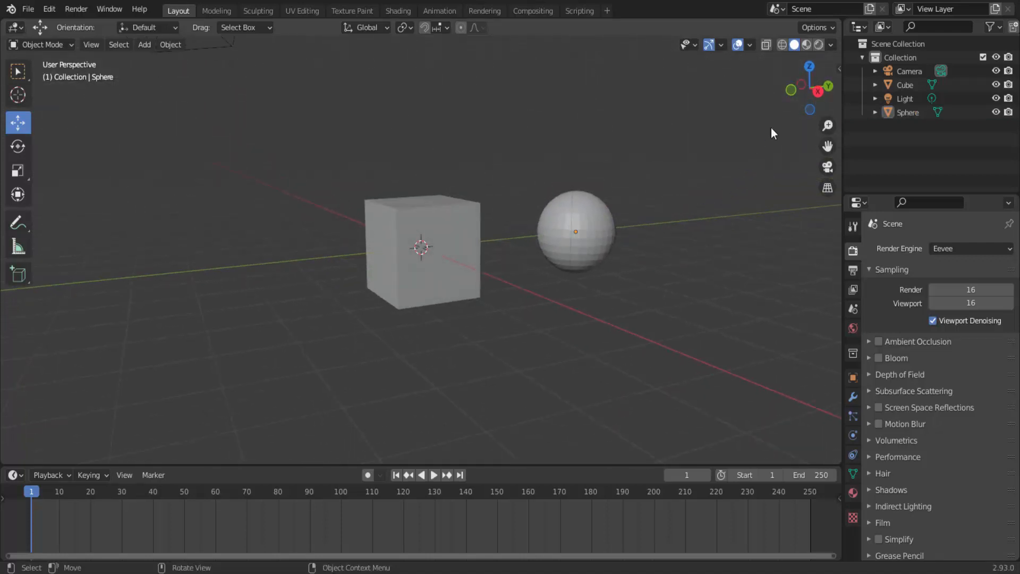
mouse_move(797, 99)
mouse_down()
mouse_move(840, 104)
mouse_move(810, 105)
mouse_up()
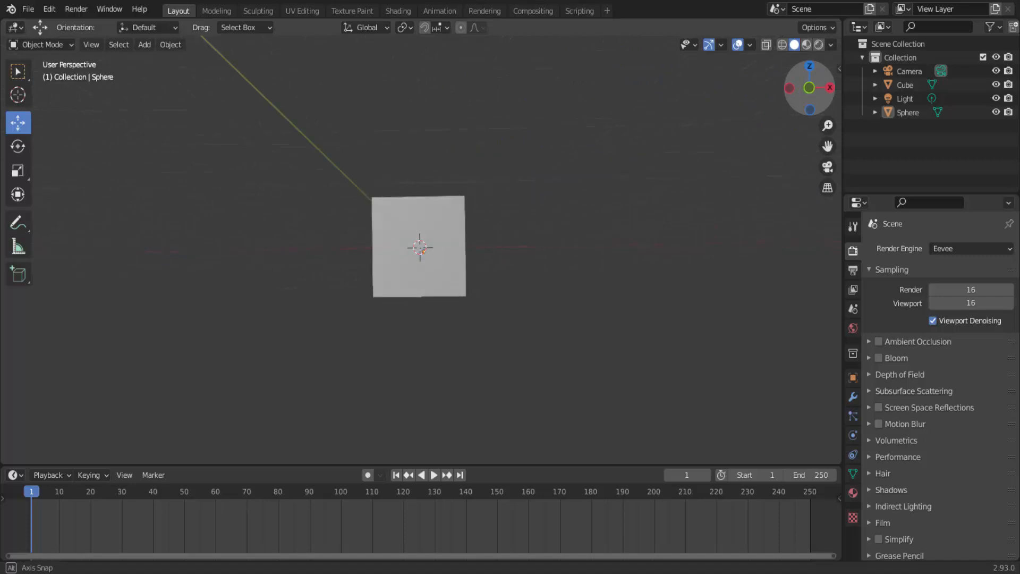
drag(810, 104, 787, 83)
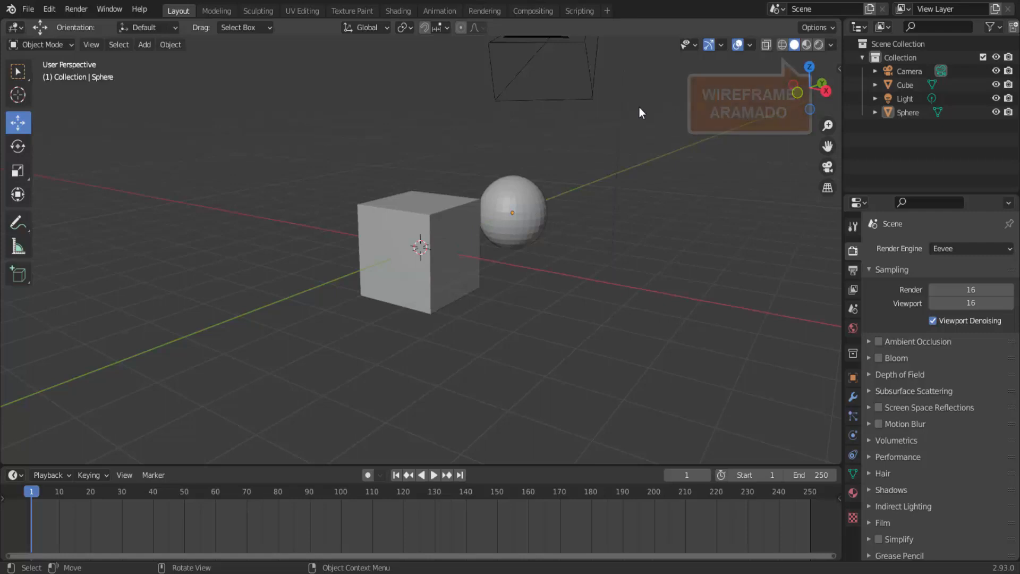
Step: Switch the viewport to Wireframe shading and select both the cube and the sphere
click(782, 45)
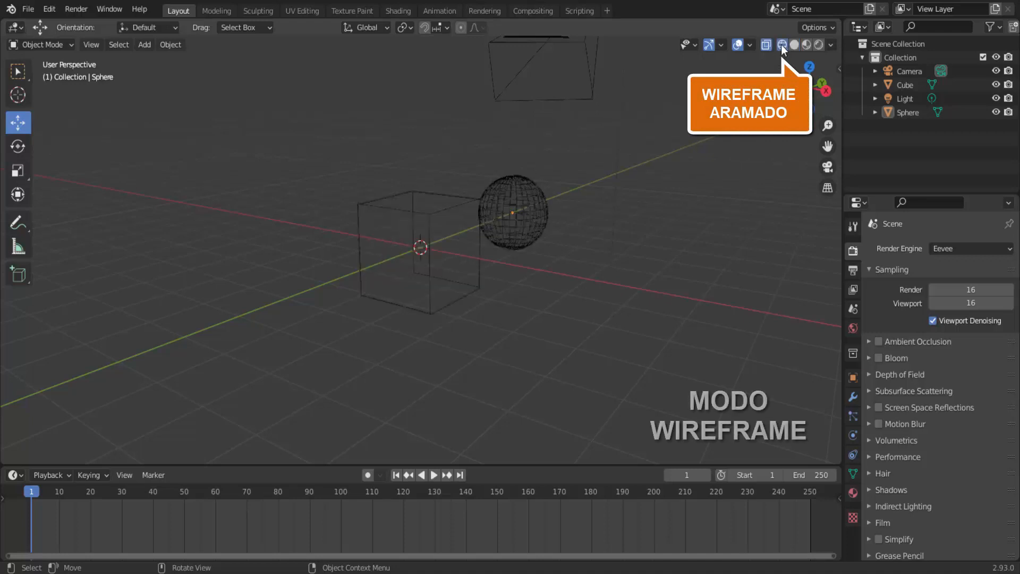
click(449, 210)
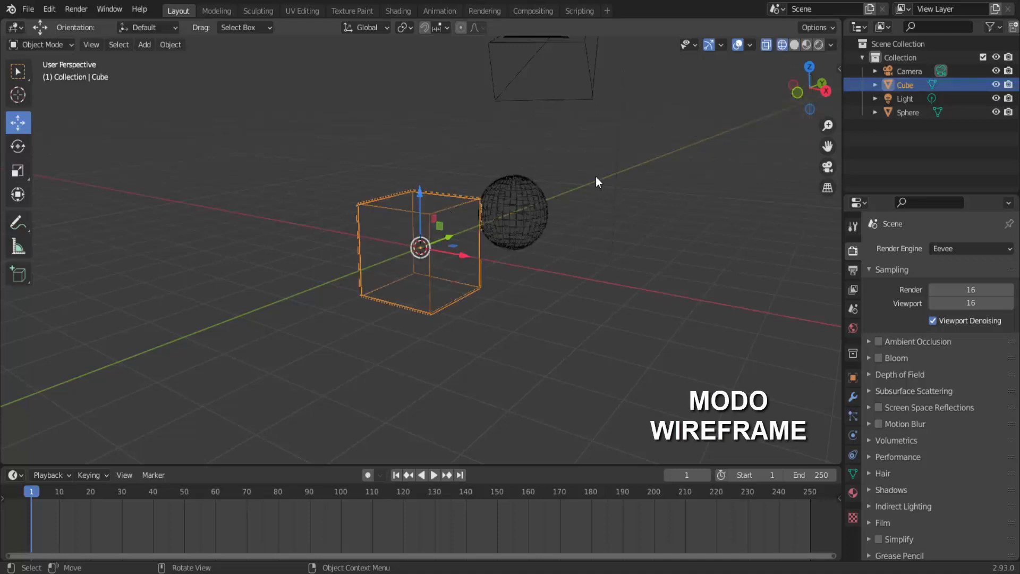
drag(347, 129, 589, 318)
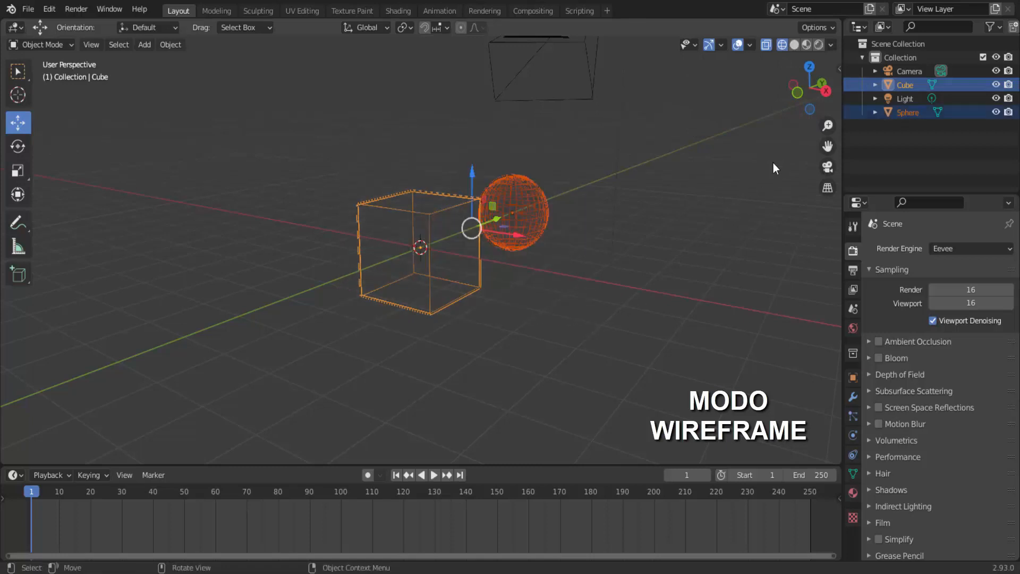
drag(796, 102, 629, 83)
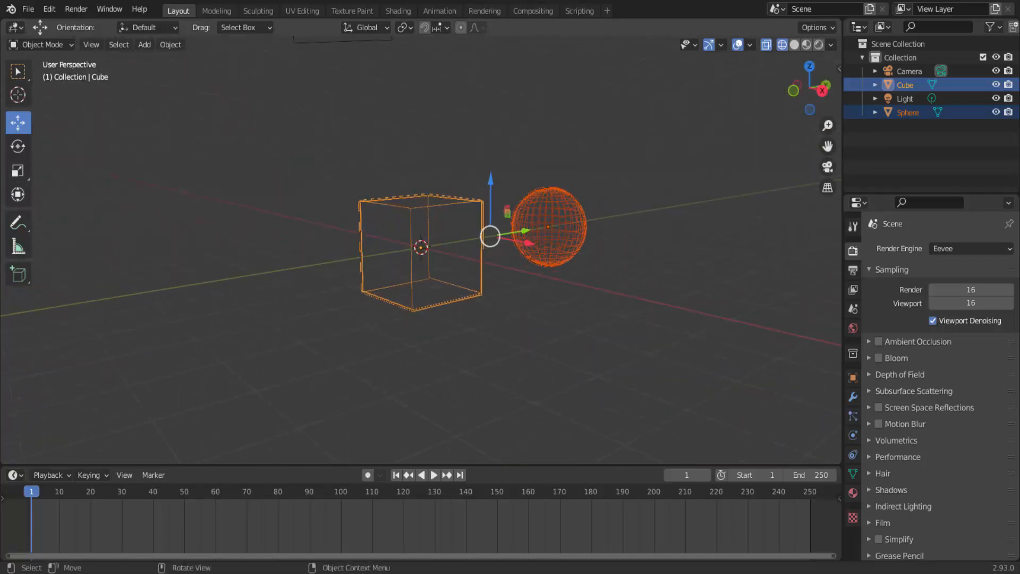
Step: Return the viewport to Solid shading and put the selected cube and sphere into Edit Mode
click(795, 45)
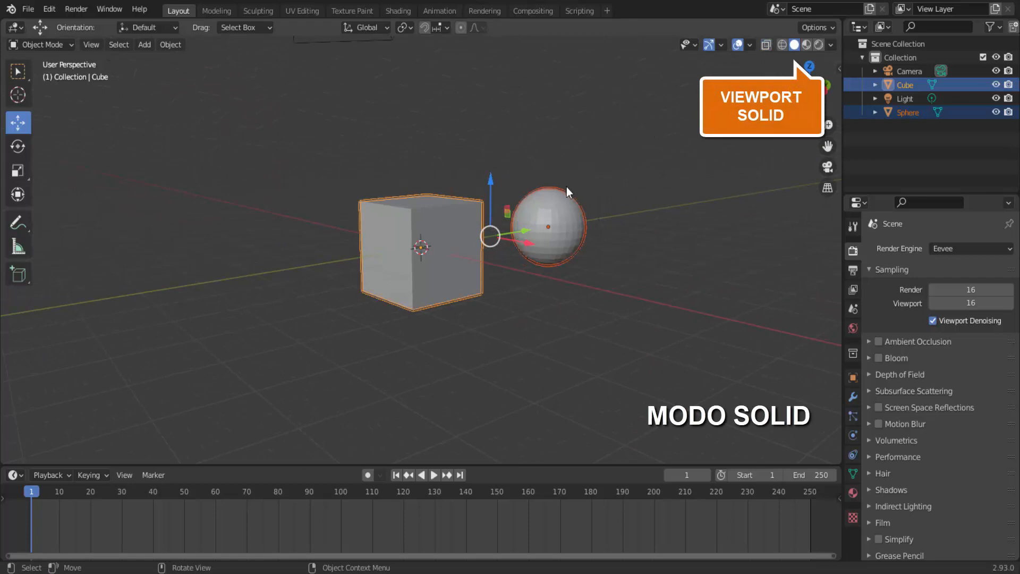
click(49, 45)
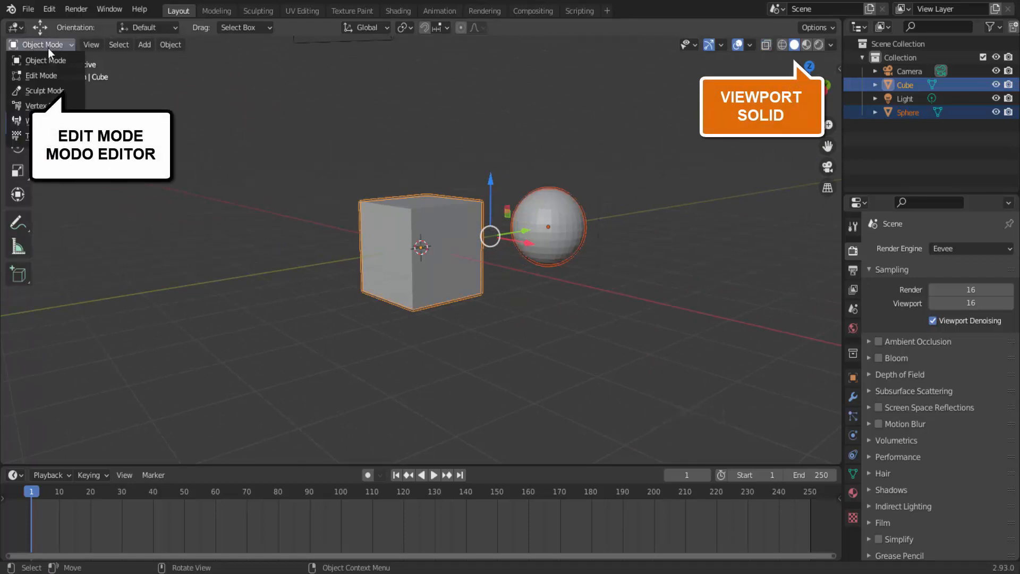
click(40, 75)
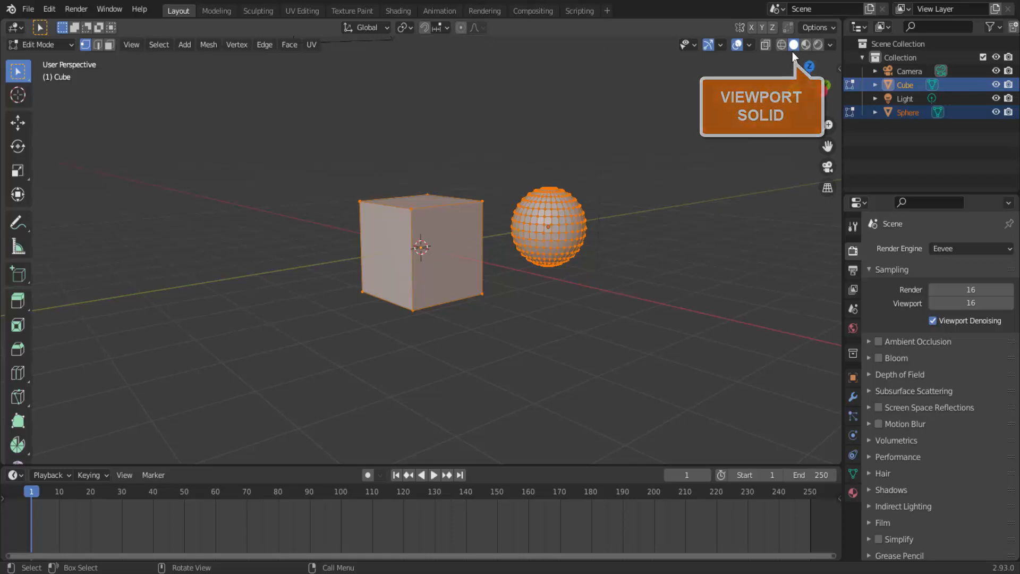
Step: Enable X-Ray in the Solid viewport shading and set its value to 0
click(831, 46)
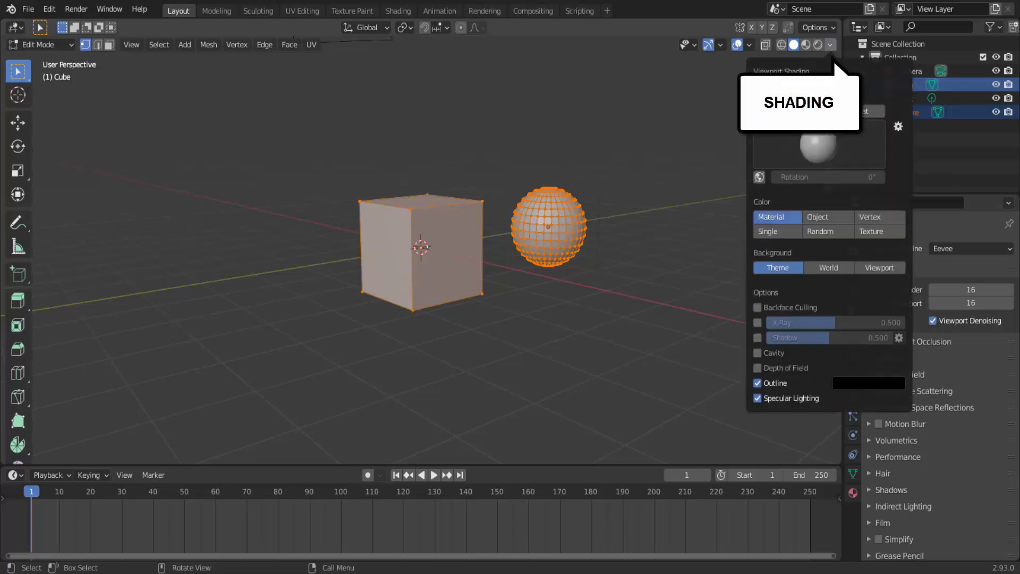
click(757, 322)
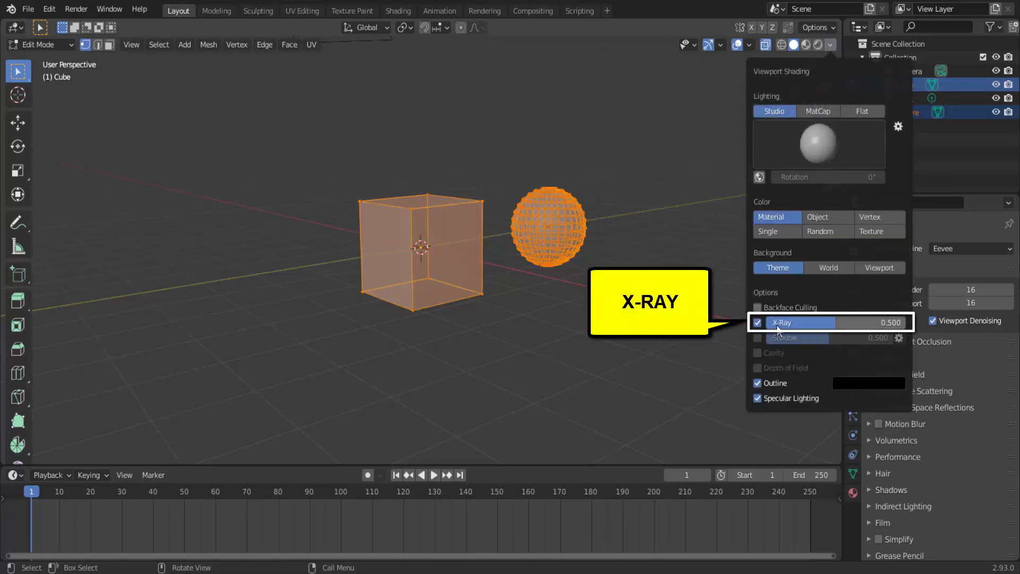
drag(792, 329, 722, 329)
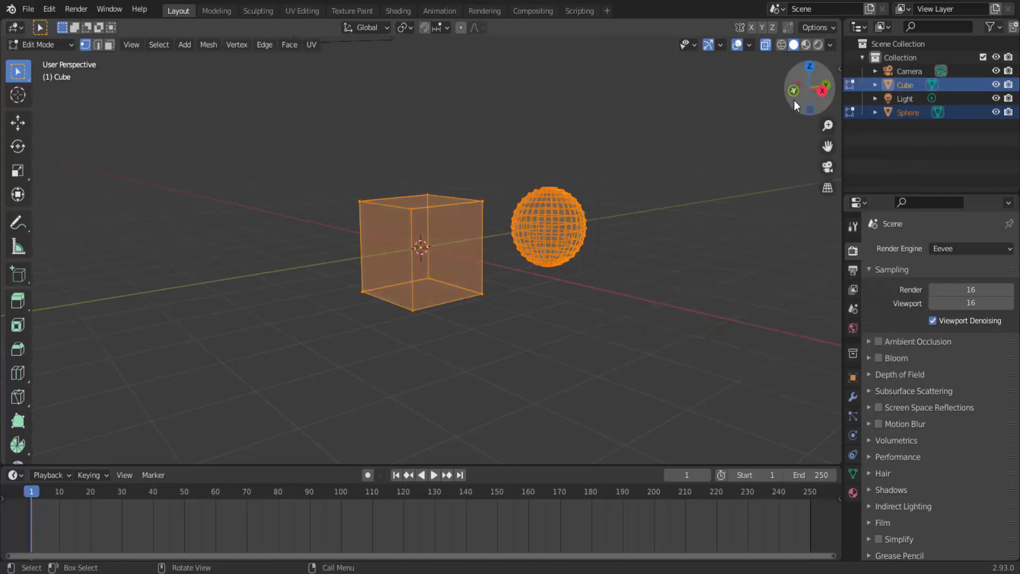
mouse_move(794, 100)
mouse_down()
mouse_move(831, 100)
mouse_move(775, 106)
mouse_move(777, 116)
mouse_move(829, 108)
mouse_move(800, 105)
mouse_up()
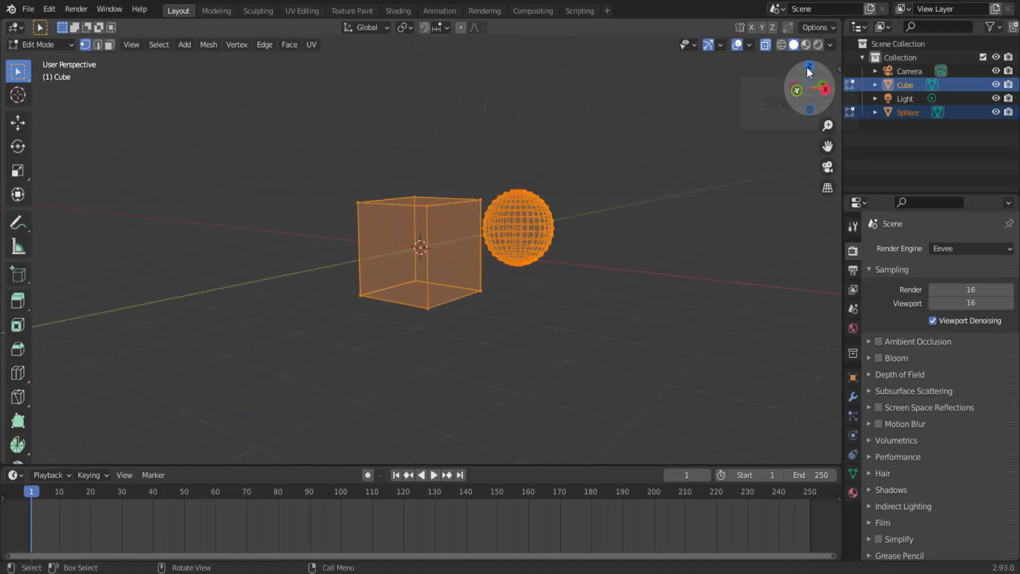
Step: Turn off X-Ray in the viewport shading and return both objects to Object Mode
click(831, 45)
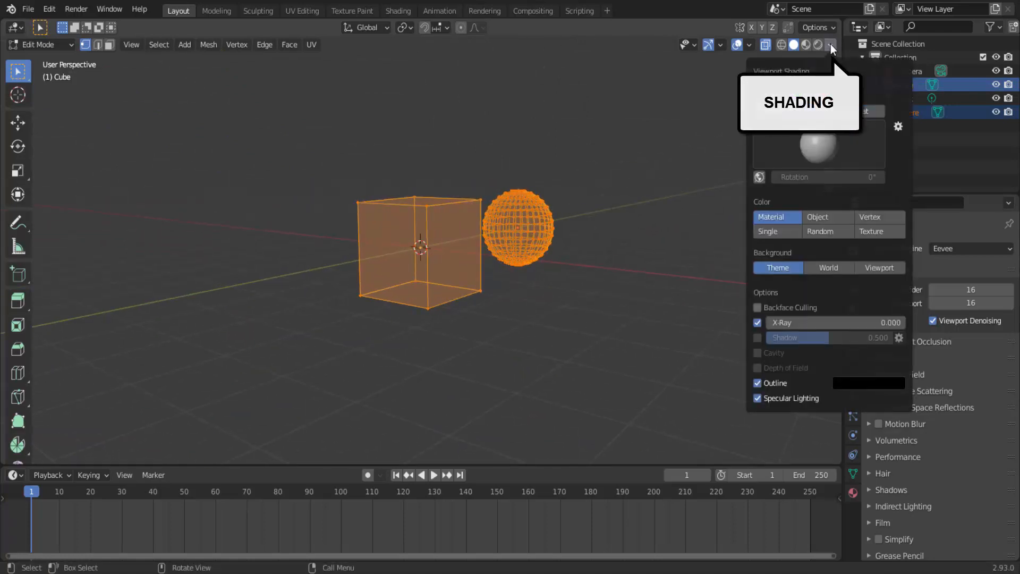
click(758, 322)
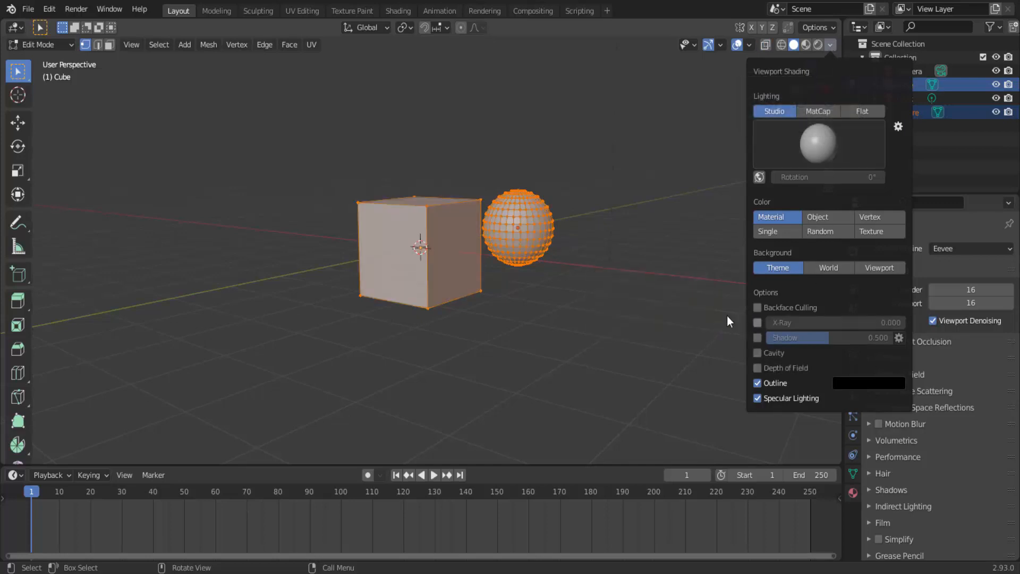
drag(804, 107, 780, 107)
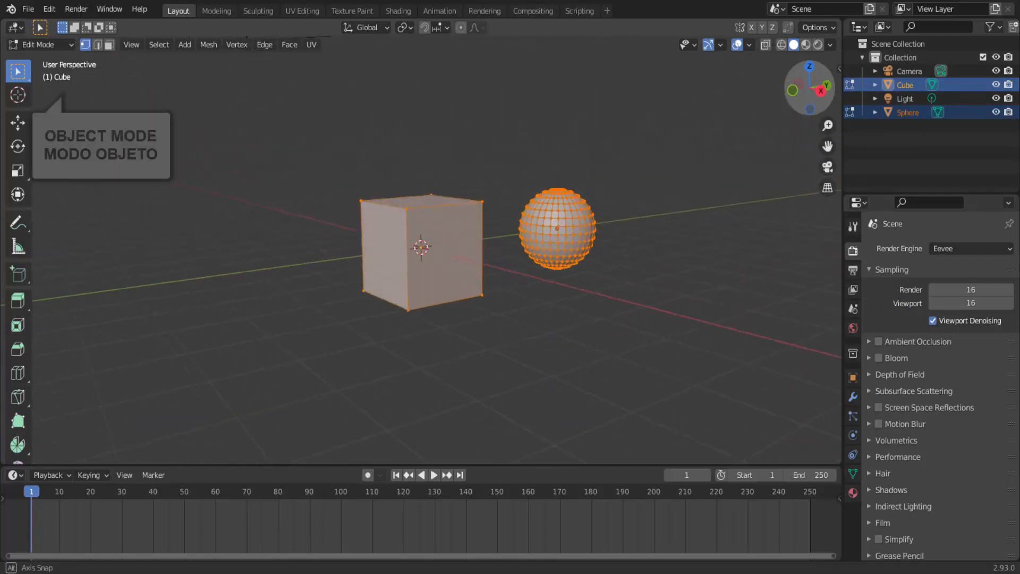
click(36, 43)
click(34, 56)
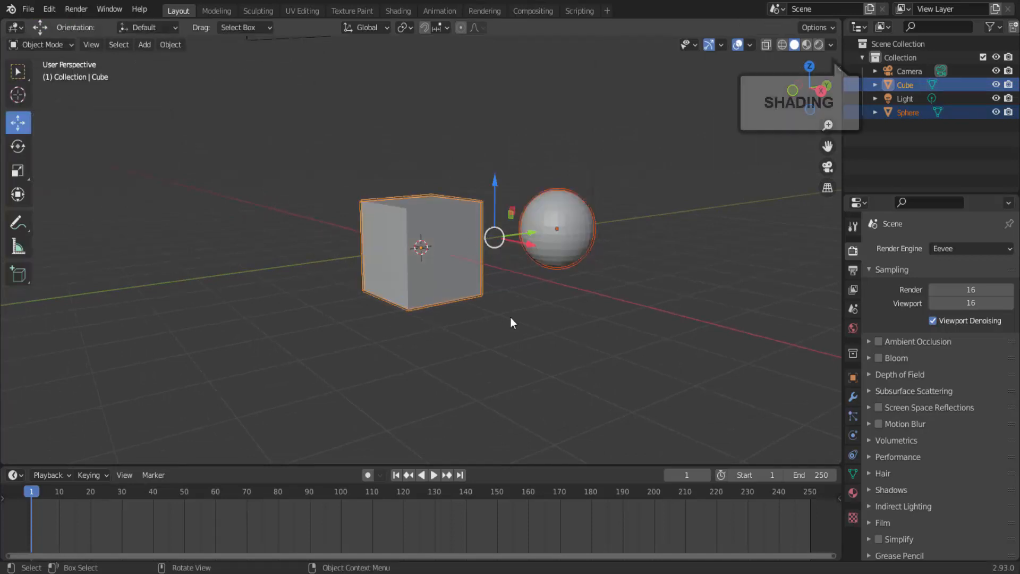
Step: Enable X-Ray for the viewport in Object Mode and select only the cube
click(831, 45)
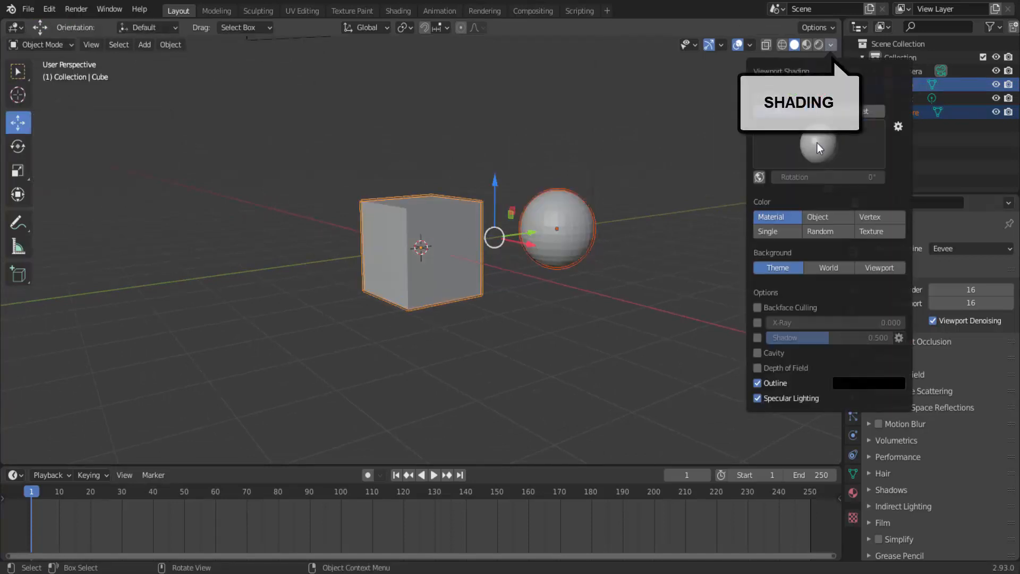
click(757, 323)
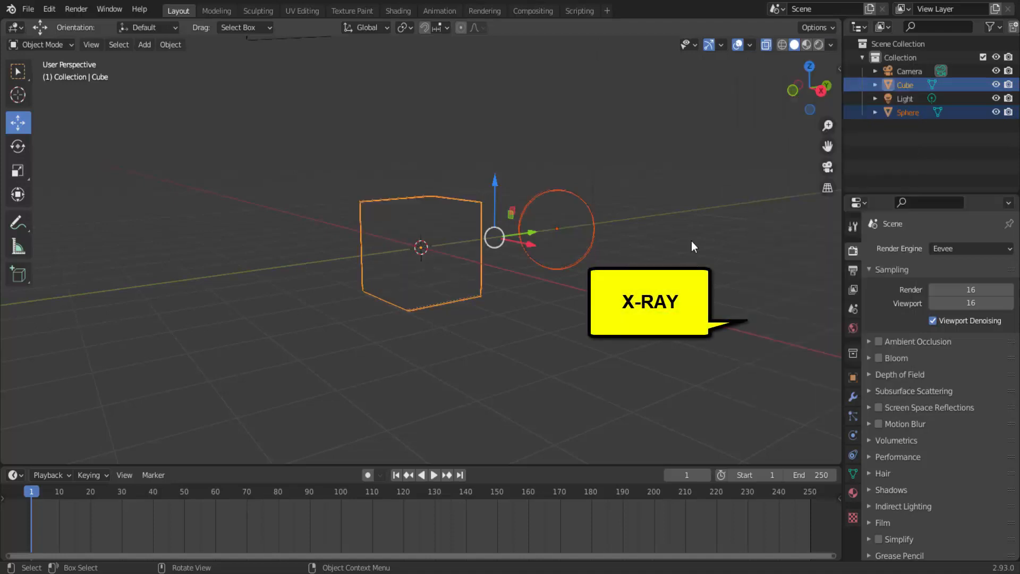
drag(798, 100, 726, 172)
click(708, 199)
click(403, 224)
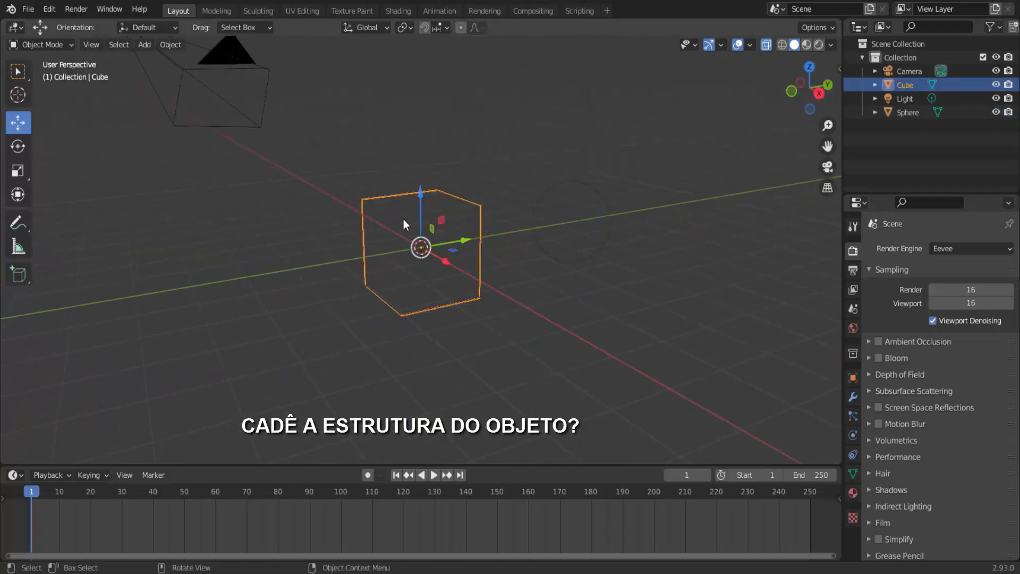
click(581, 207)
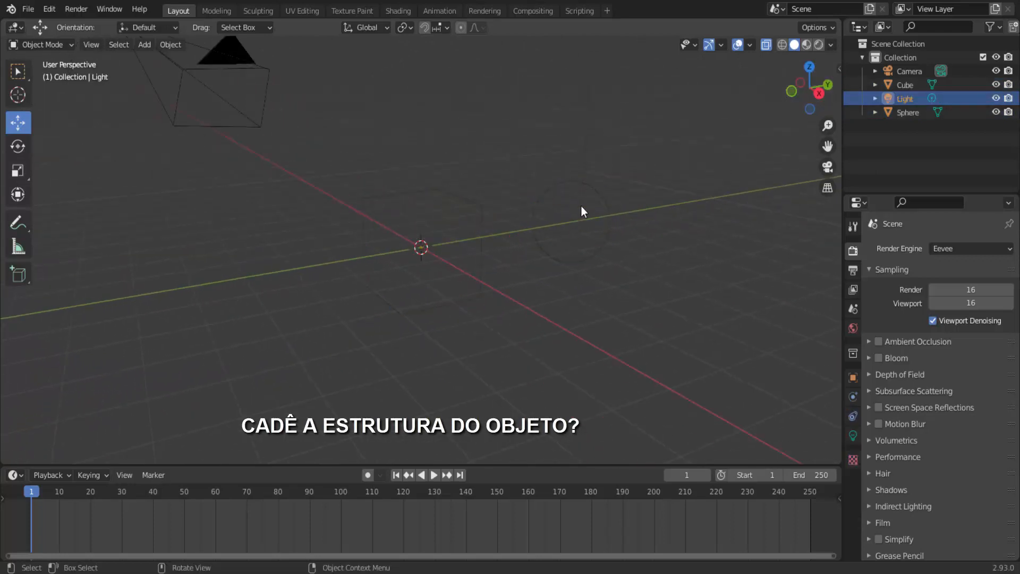
click(581, 206)
click(442, 215)
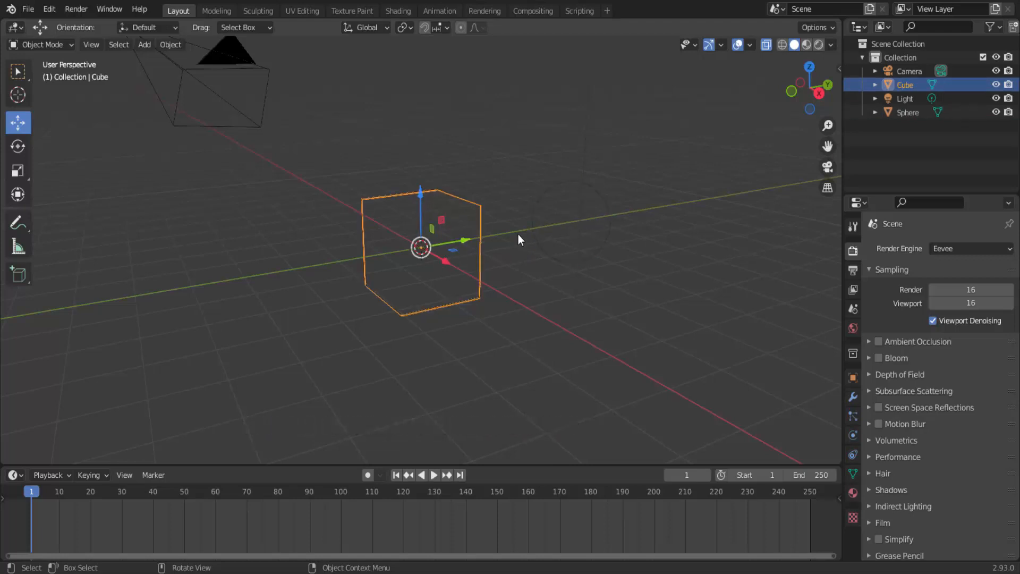
Step: Enable the Wireframe overlay to show the structure of the cube and sphere, and keep the cube selected
click(750, 45)
click(669, 277)
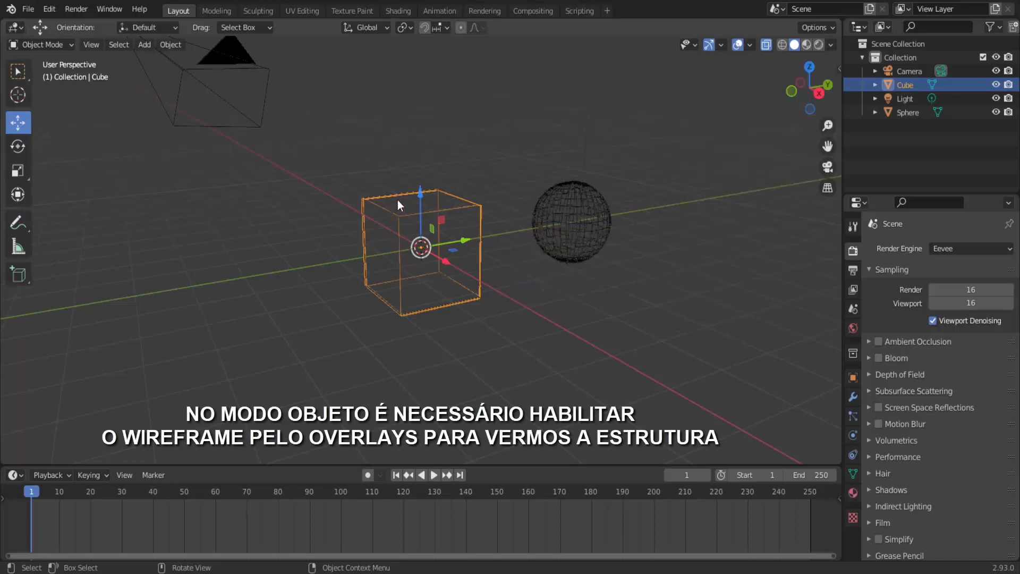
click(591, 228)
click(464, 219)
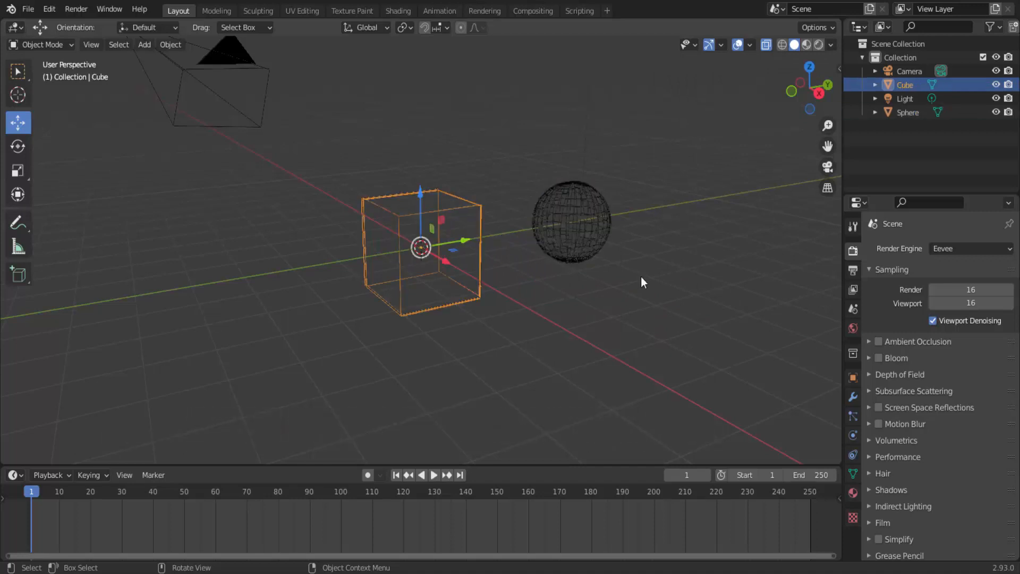
middle_drag(680, 276, 715, 268)
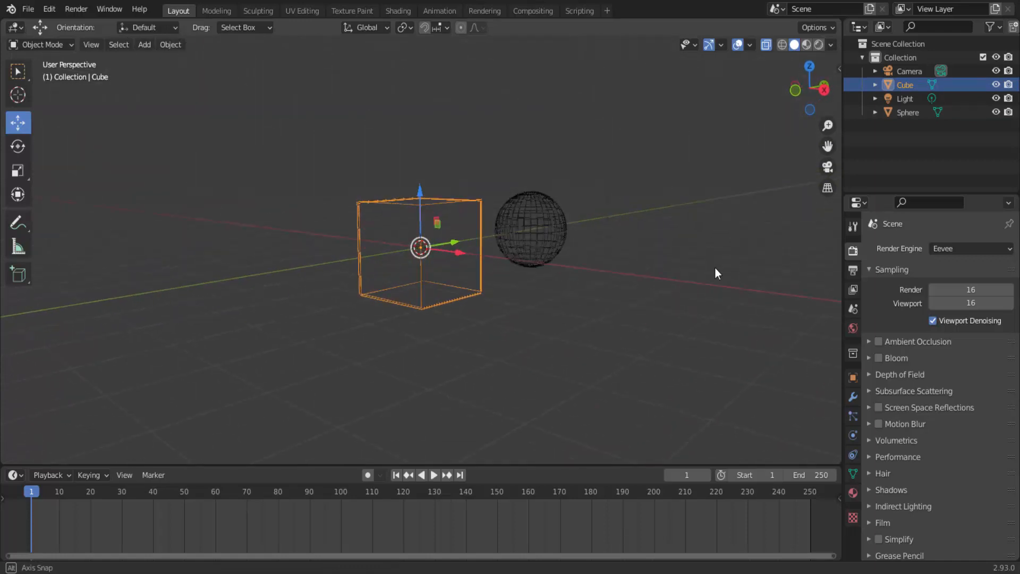
Step: Turn off X-Ray in the viewport shading while keeping the wireframe overlay on
click(832, 46)
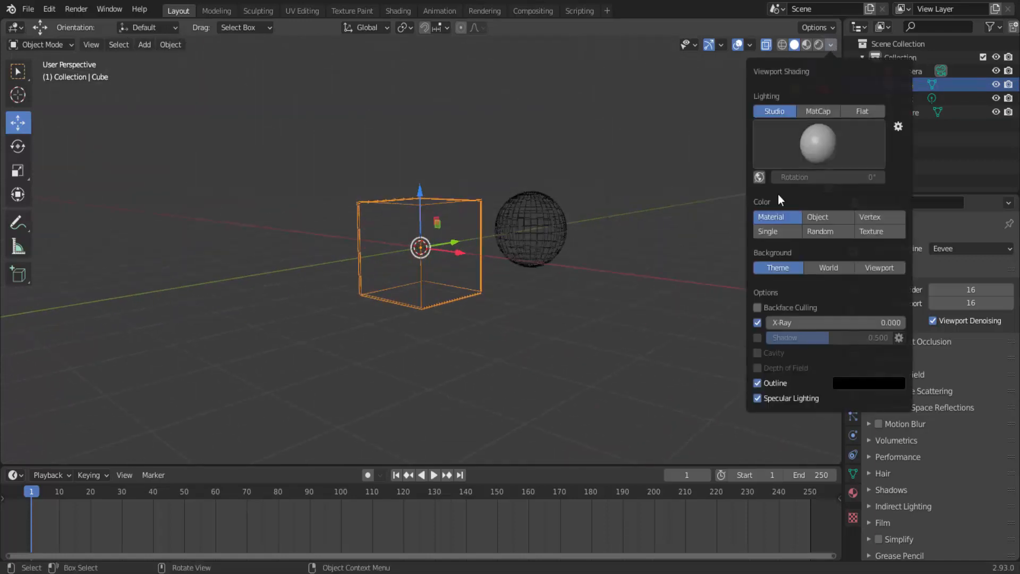
click(758, 322)
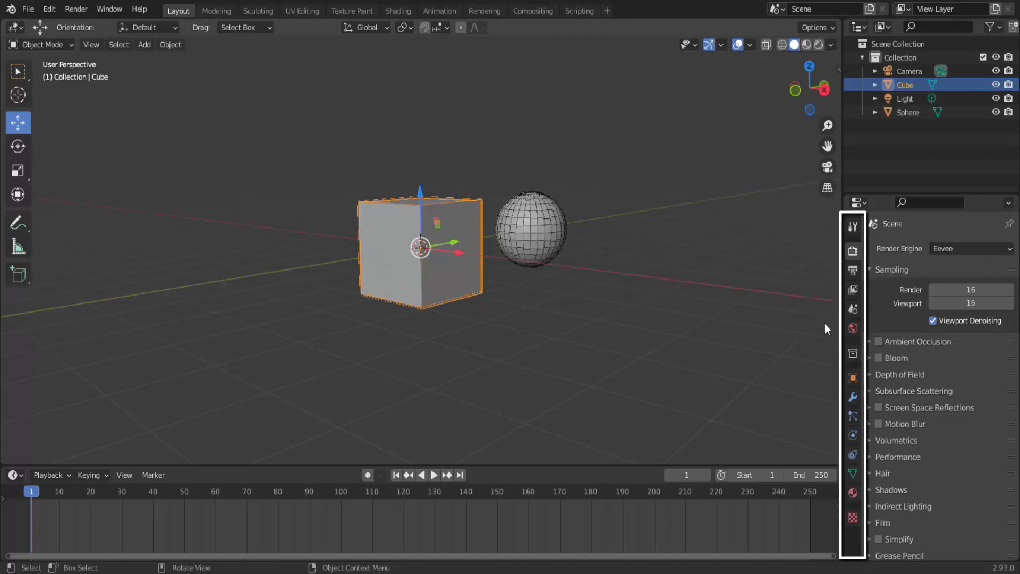
Step: Expand the Viewport Display settings in the cube's object properties and switch to the Select Box tool
click(853, 377)
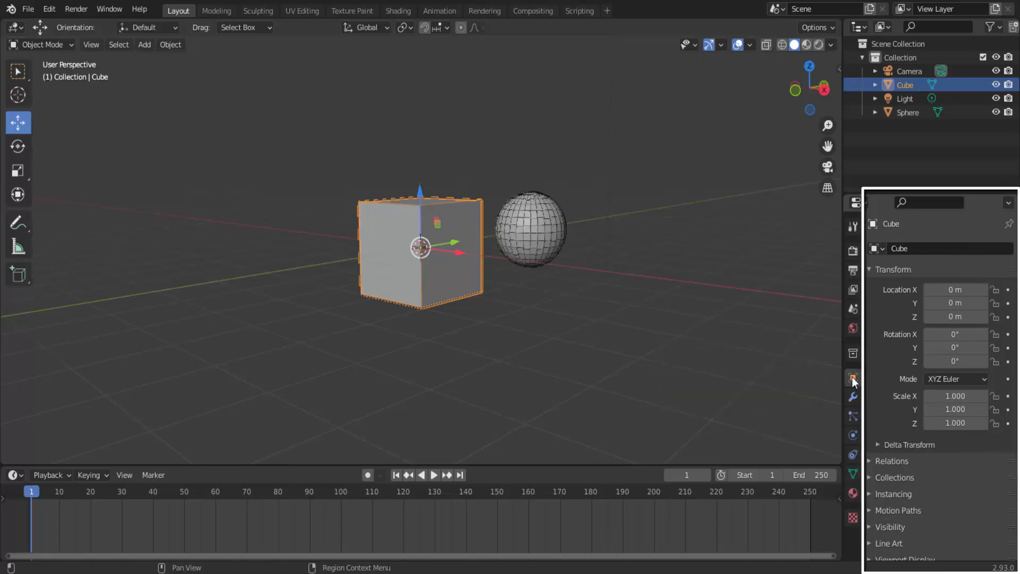
scroll(872, 379, down, 1)
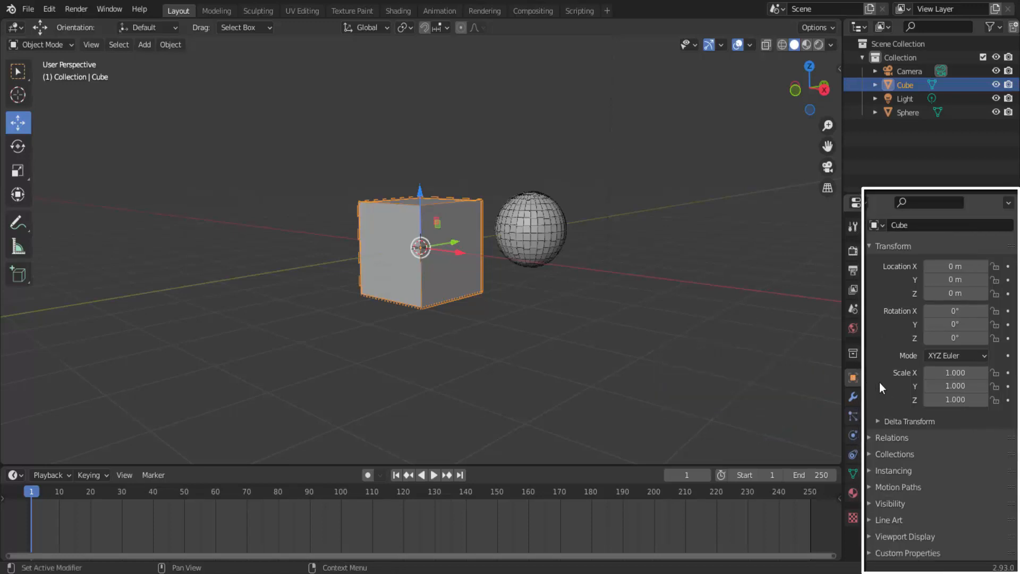
click(872, 540)
scroll(871, 535, down, 7)
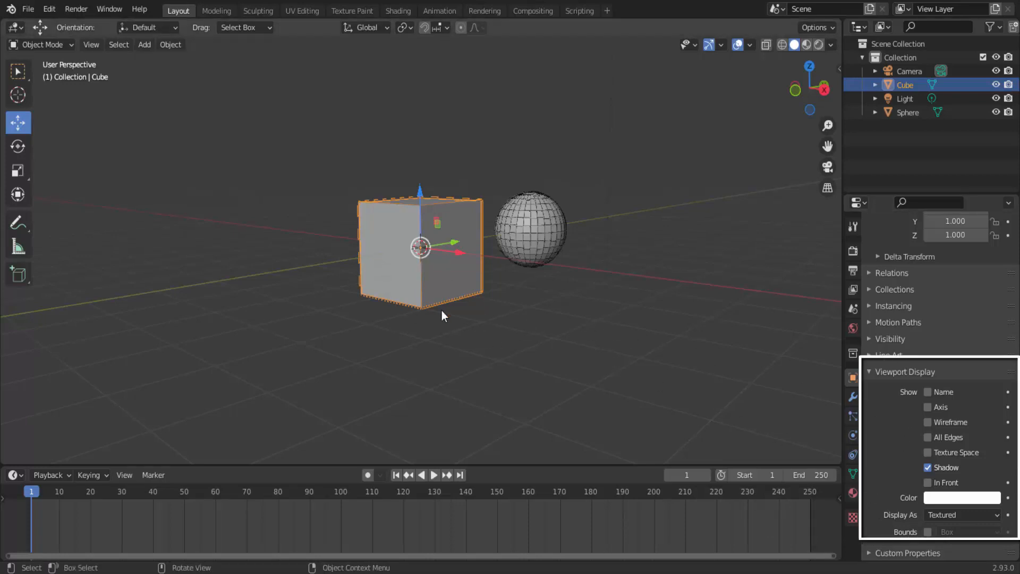
click(18, 73)
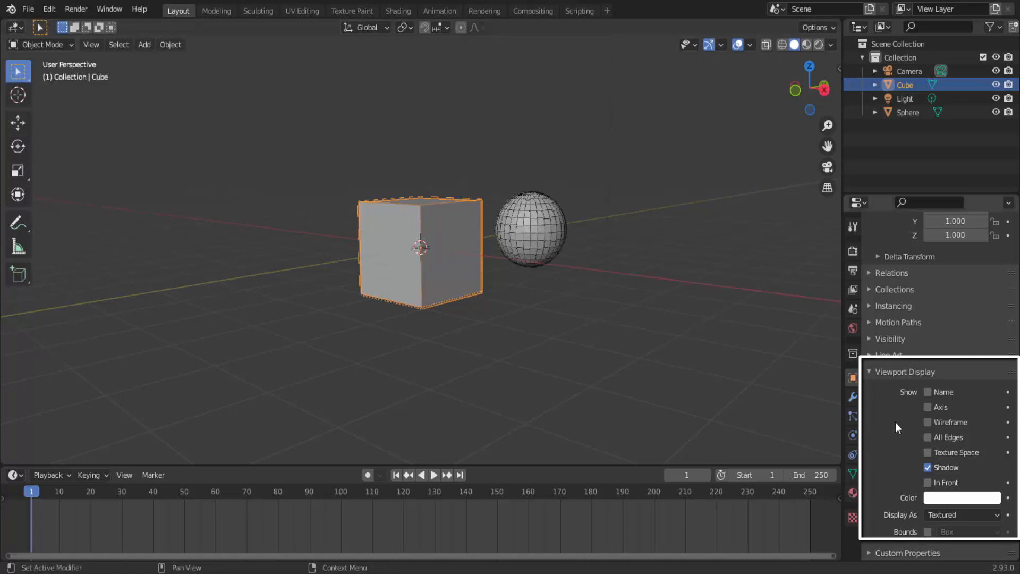
Step: Toggle the cube's Name and Axis display on and off, and enable its Wireframe display
scroll(607, 357, up, 4)
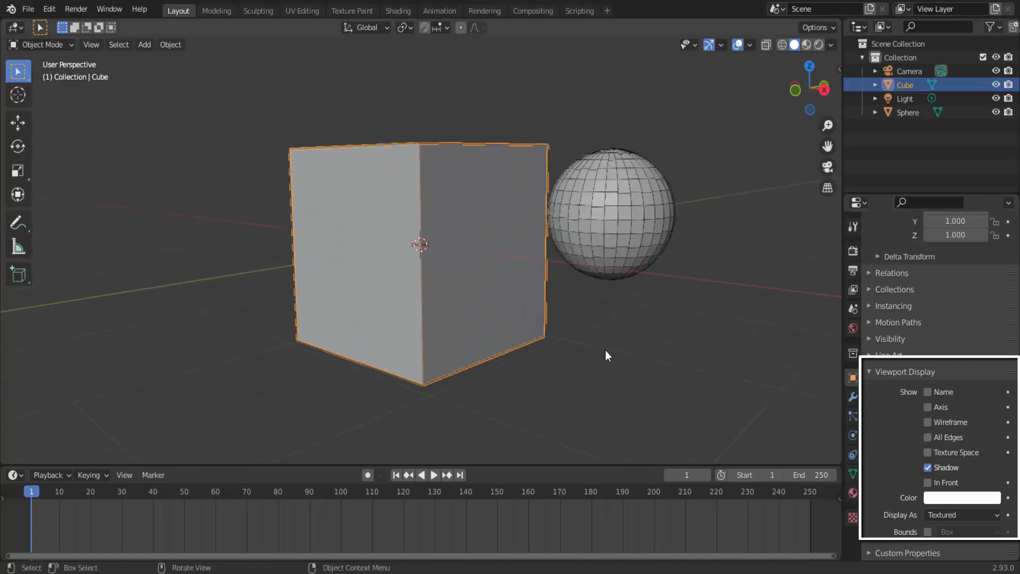
click(928, 393)
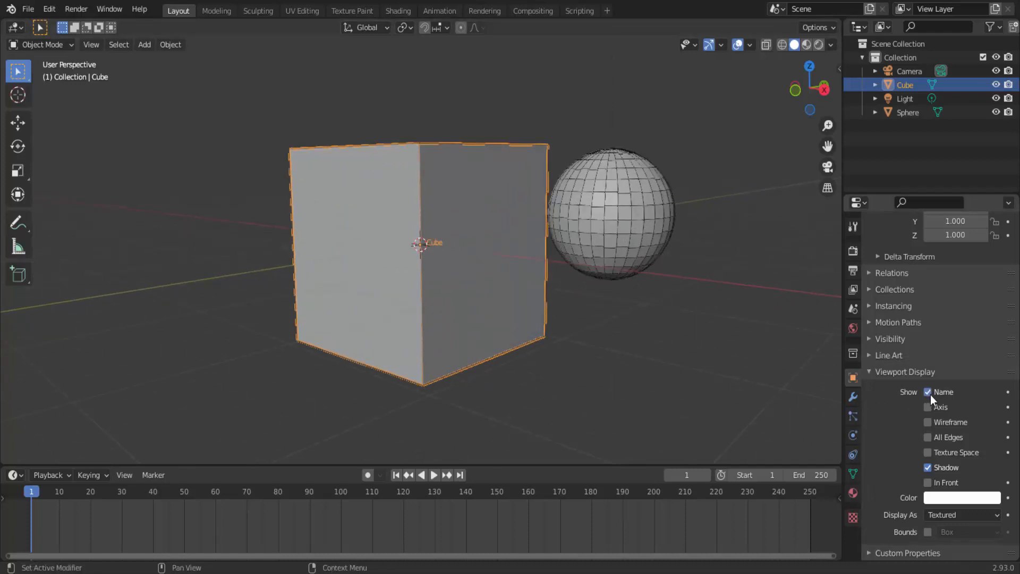
click(929, 393)
click(929, 407)
click(928, 407)
scroll(716, 367, down, 3)
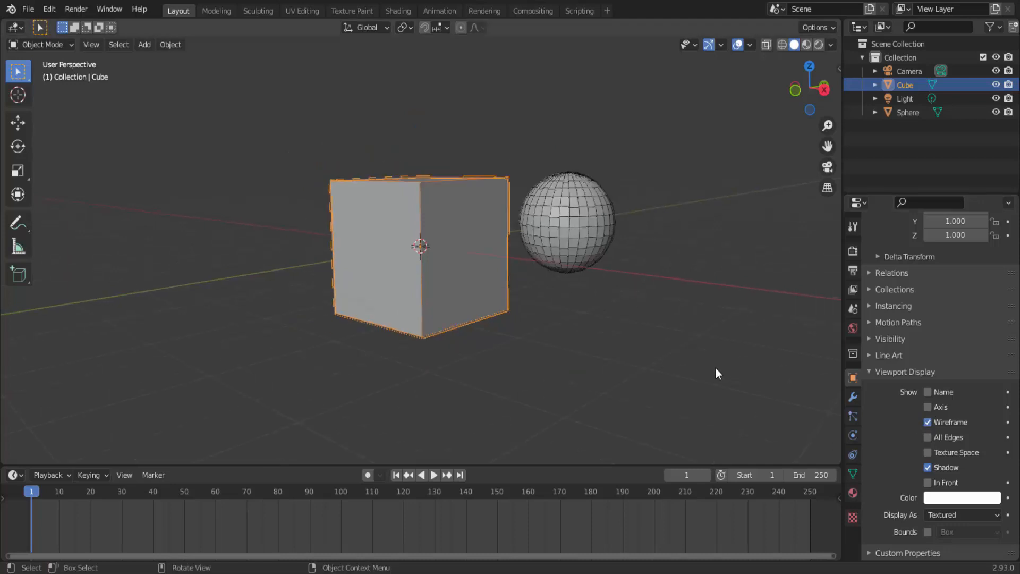
Step: Enable Wireframe in the sphere's viewport display, and deselect the sphere with the cube in front of it
click(565, 228)
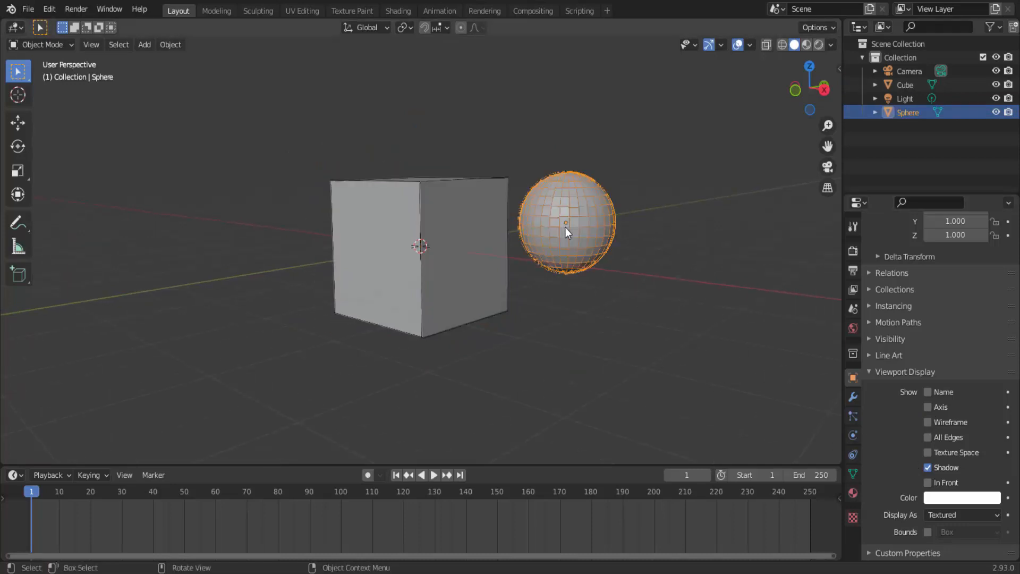
click(929, 422)
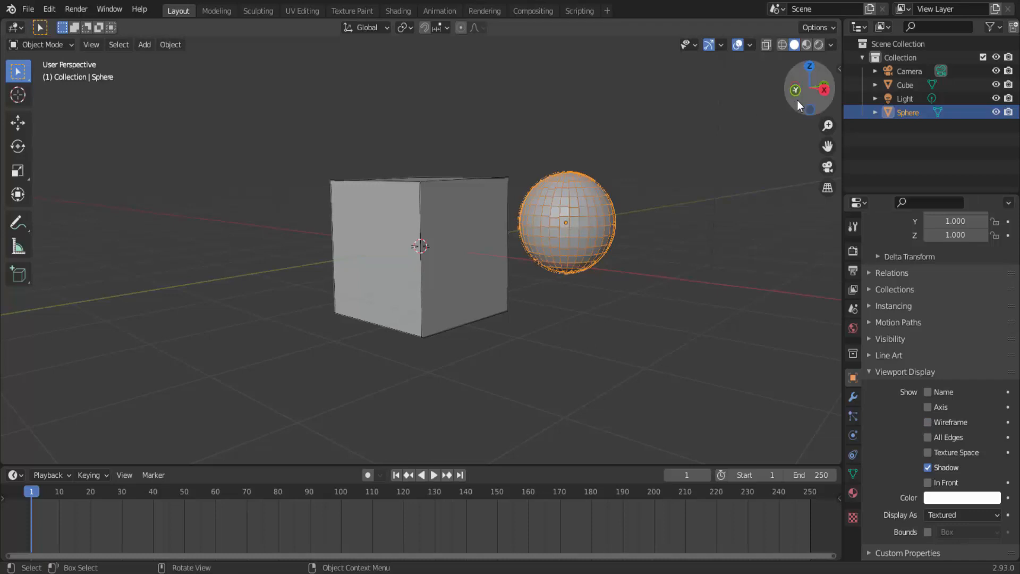
mouse_move(798, 100)
mouse_down()
mouse_move(813, 112)
mouse_move(765, 104)
mouse_move(796, 107)
mouse_up()
click(688, 178)
click(928, 422)
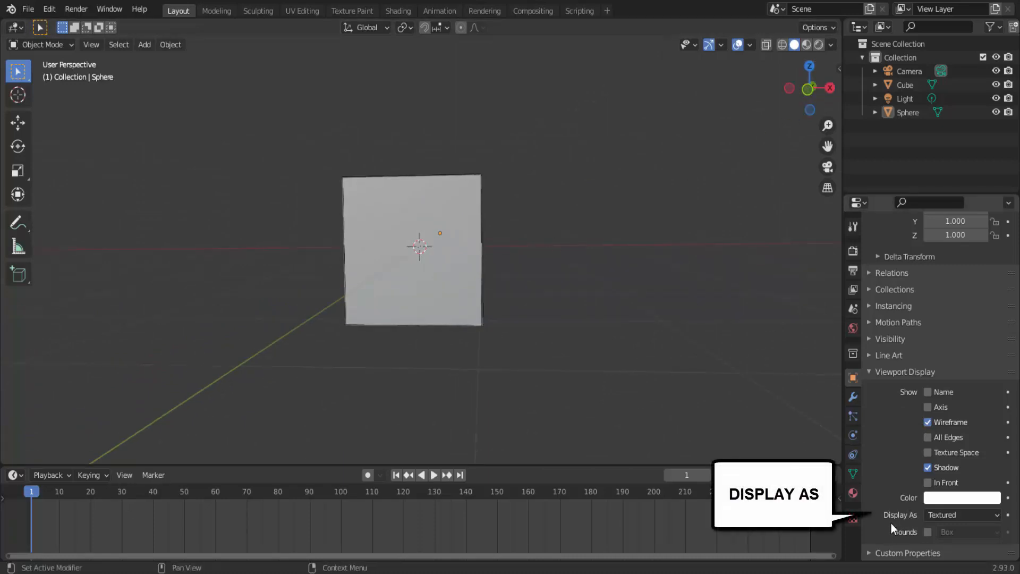
Step: Try Display As Wire on the cube to see the sphere through it, and set its Display As to Solid
click(462, 288)
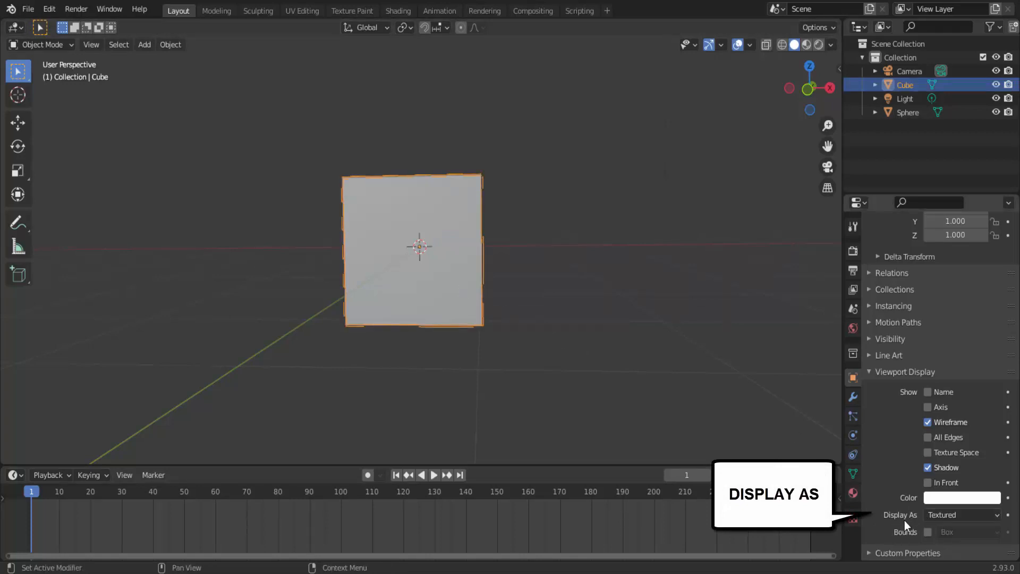
click(941, 514)
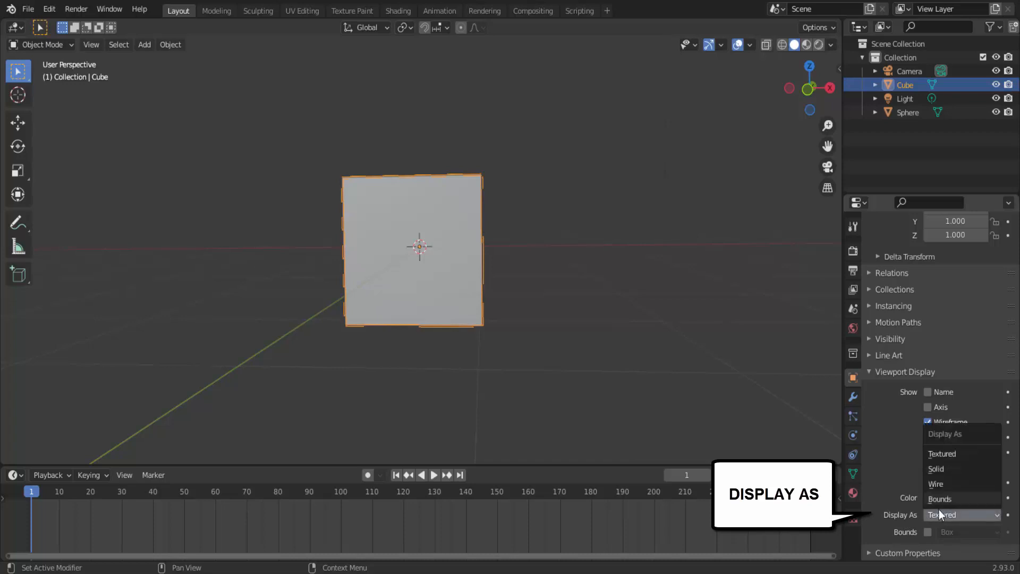
click(939, 485)
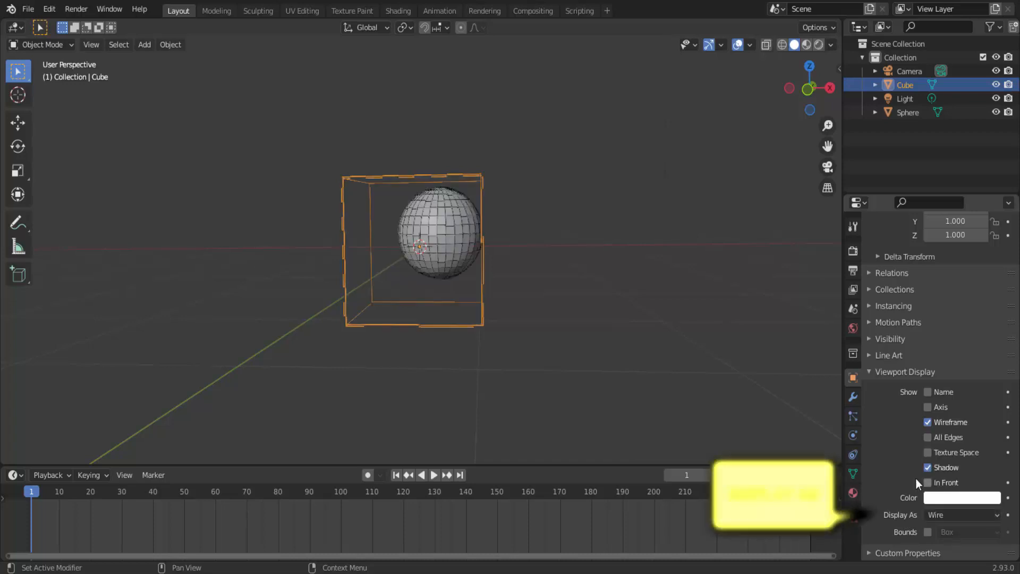
drag(799, 98, 741, 123)
click(935, 514)
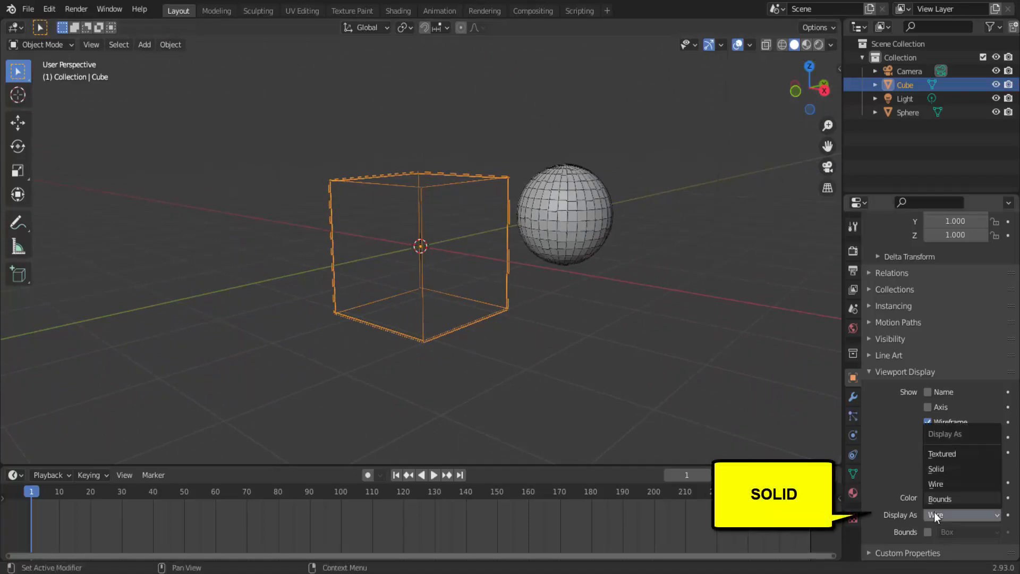
click(936, 481)
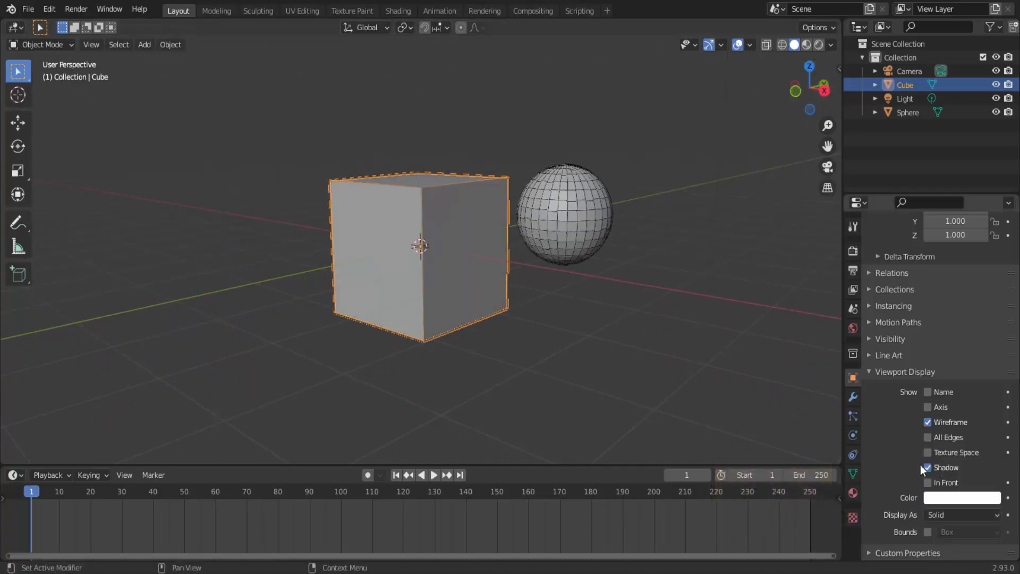
Step: Set the sphere's Display As to Wire and view both objects from the opposite side
click(589, 198)
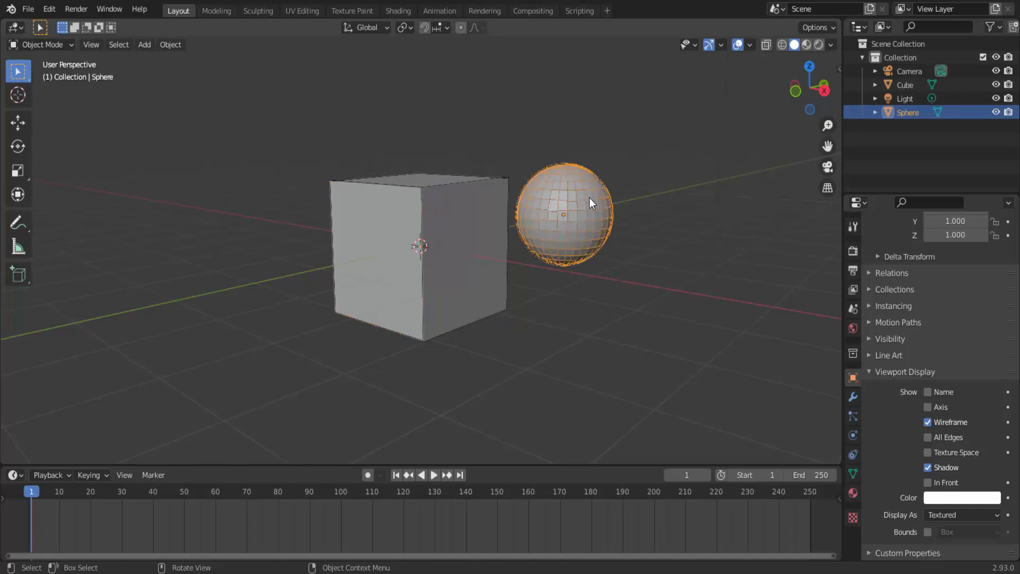
click(939, 513)
click(939, 484)
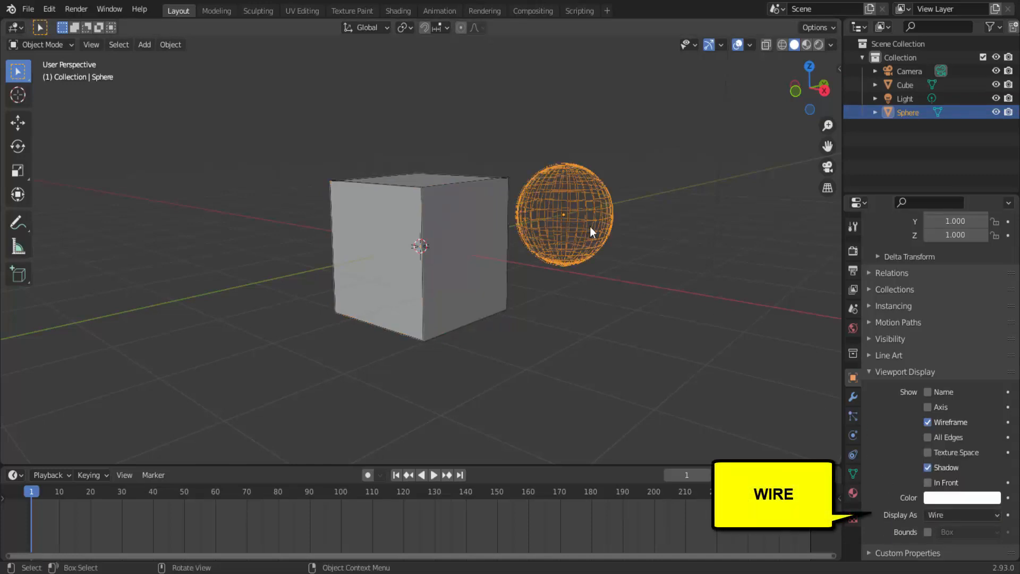
drag(797, 106, 643, 105)
scroll(710, 263, down, 4)
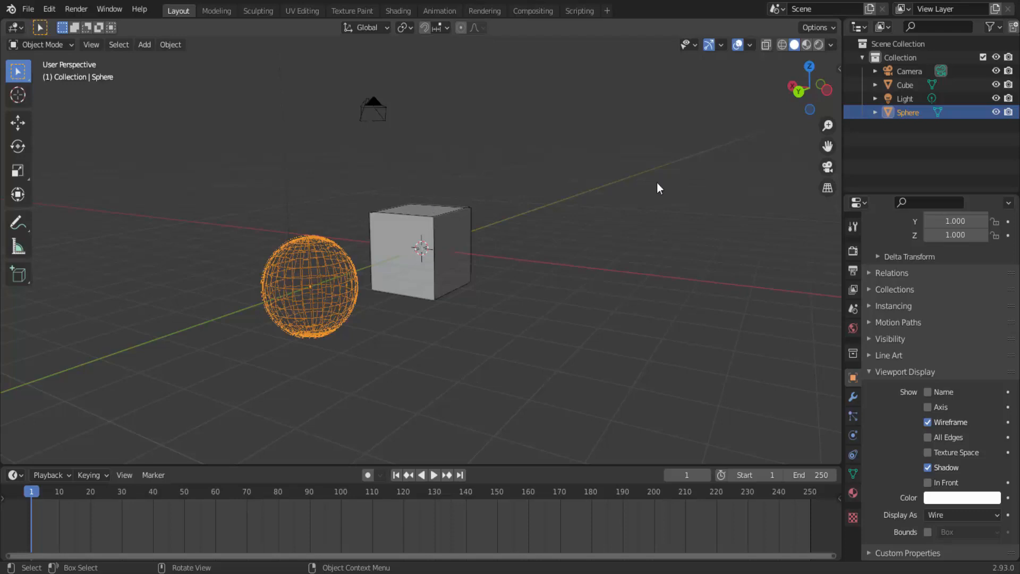
Step: Render an image from the camera view to check both objects, close the render result and leave the camera view
click(828, 167)
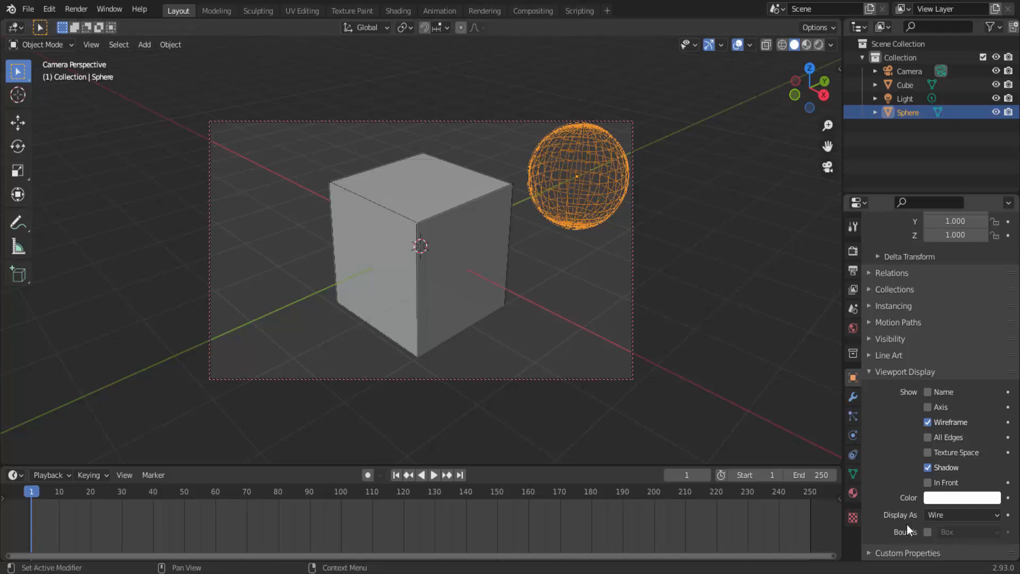
click(81, 9)
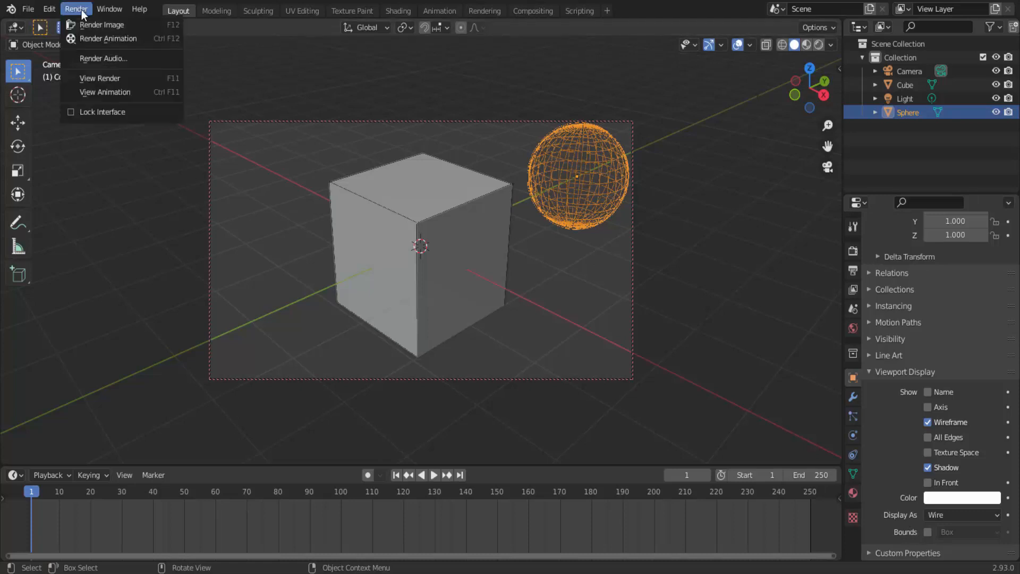
click(85, 27)
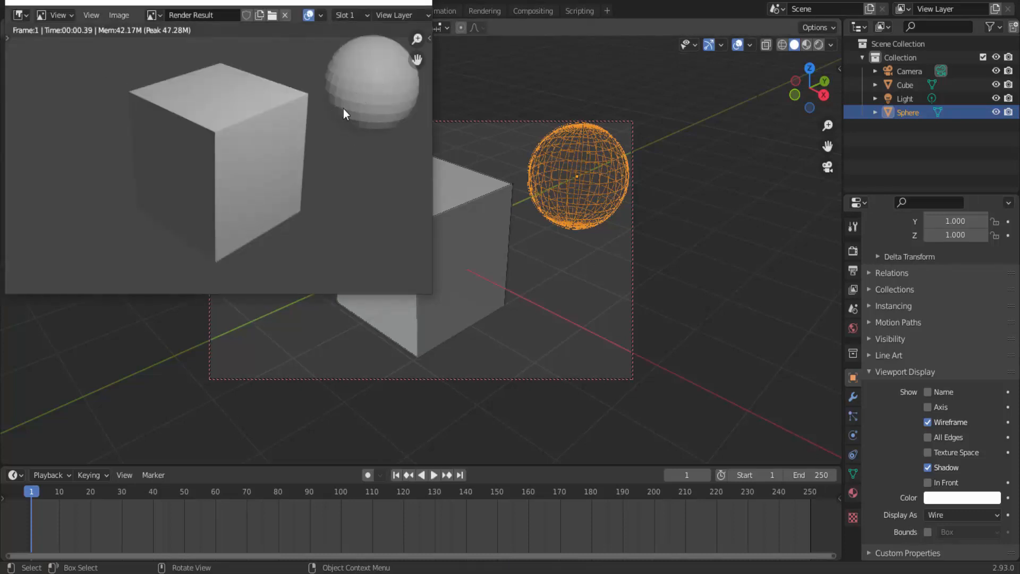
click(419, 1)
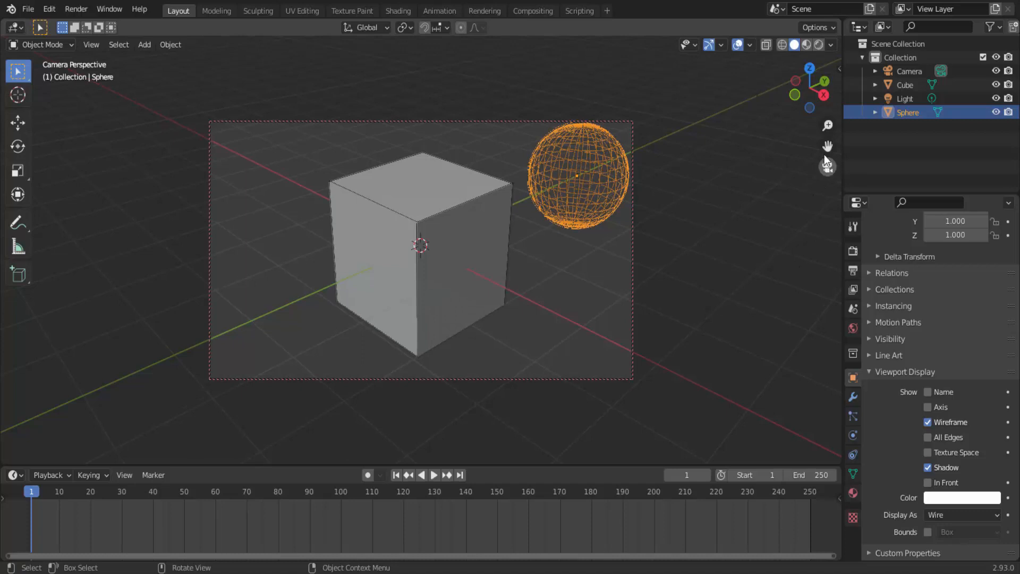
click(827, 168)
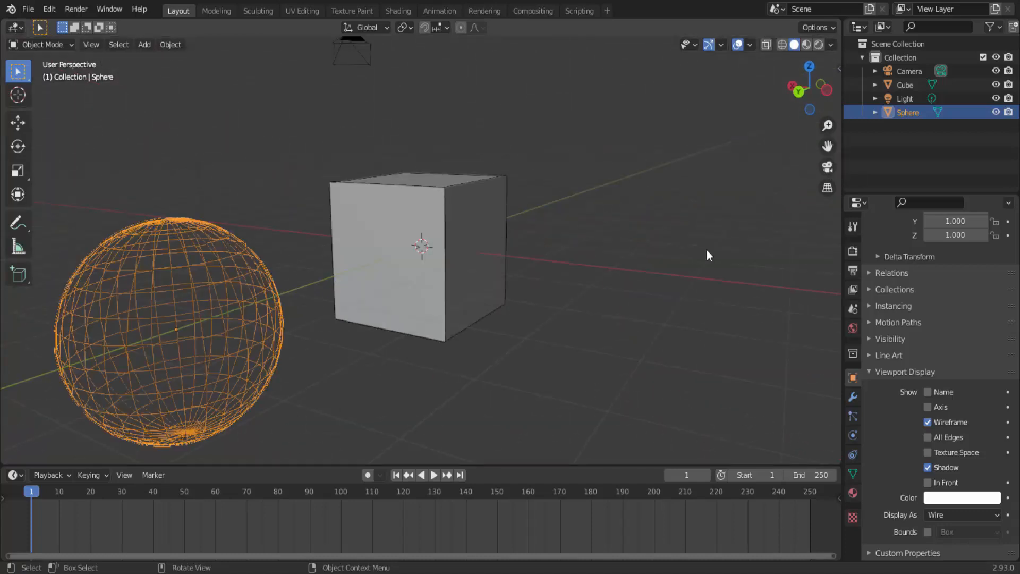
Step: Set the sphere's Display As to Solid and deselect it
scroll(690, 287, down, 3)
middle_drag(693, 317, 667, 315)
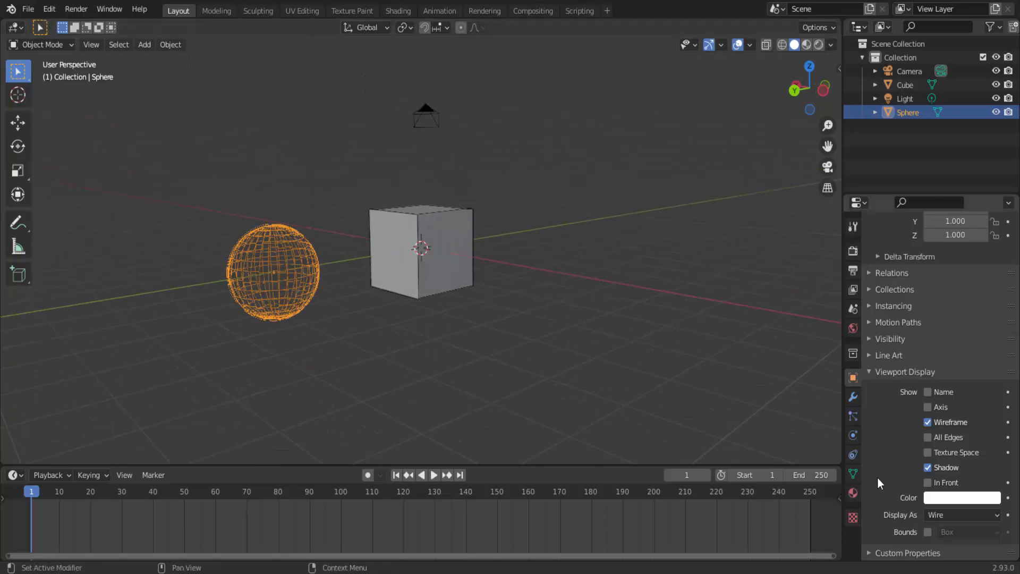
click(940, 514)
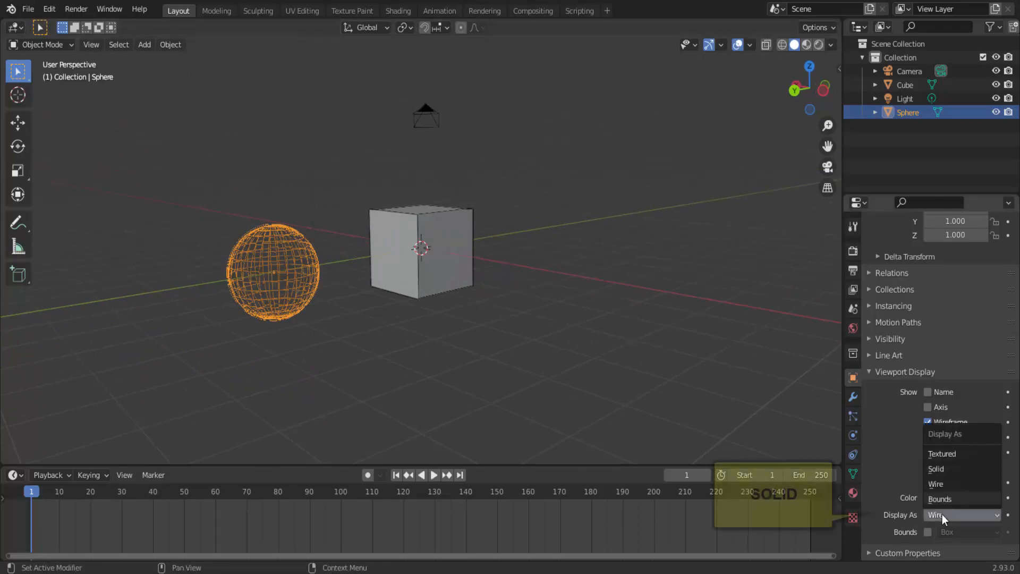
click(949, 468)
click(558, 344)
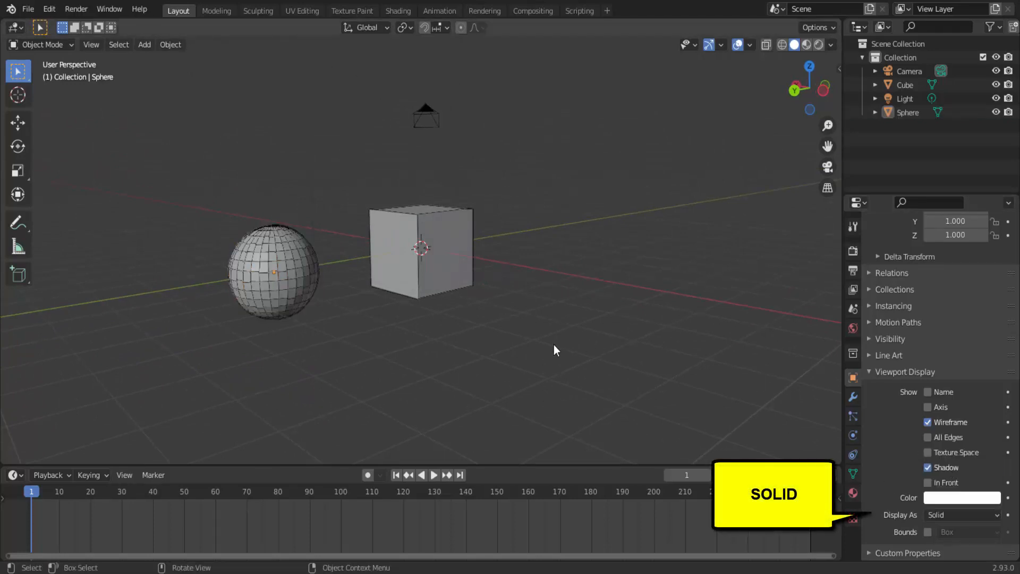
middle_drag(427, 369, 687, 359)
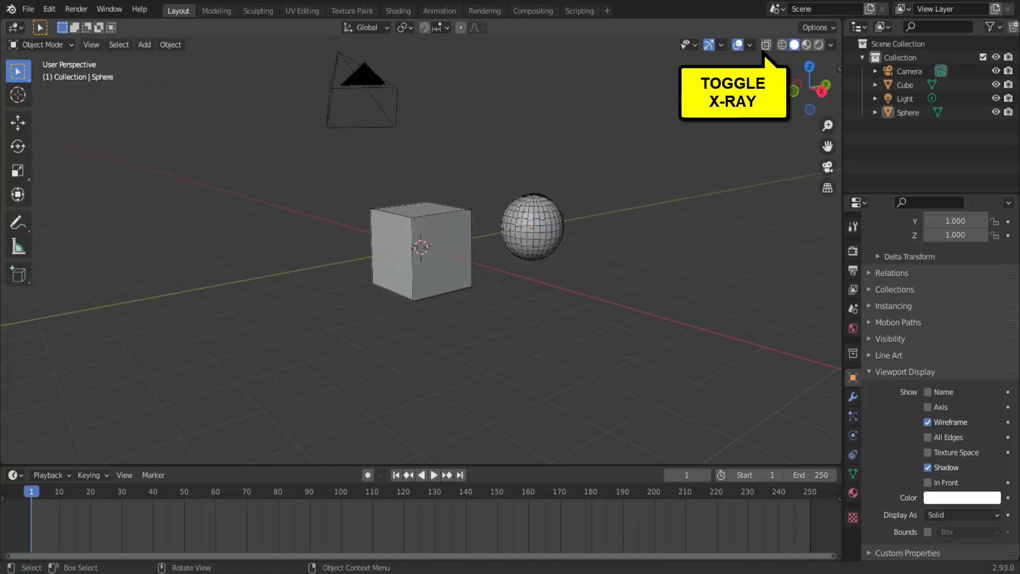
Step: Enable X-Ray in the viewport and select both the cube and the sphere
click(766, 45)
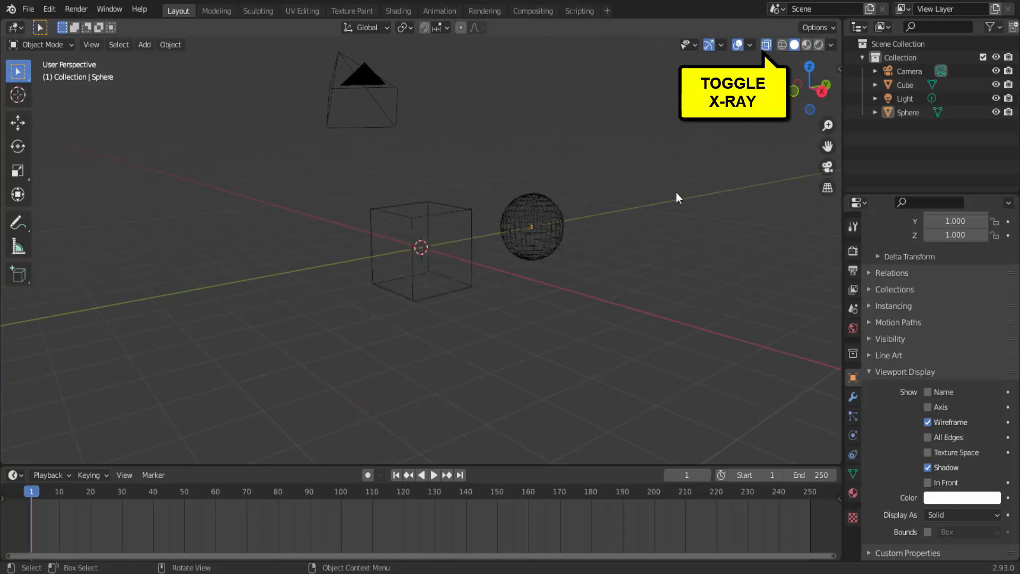
scroll(647, 250, up, 5)
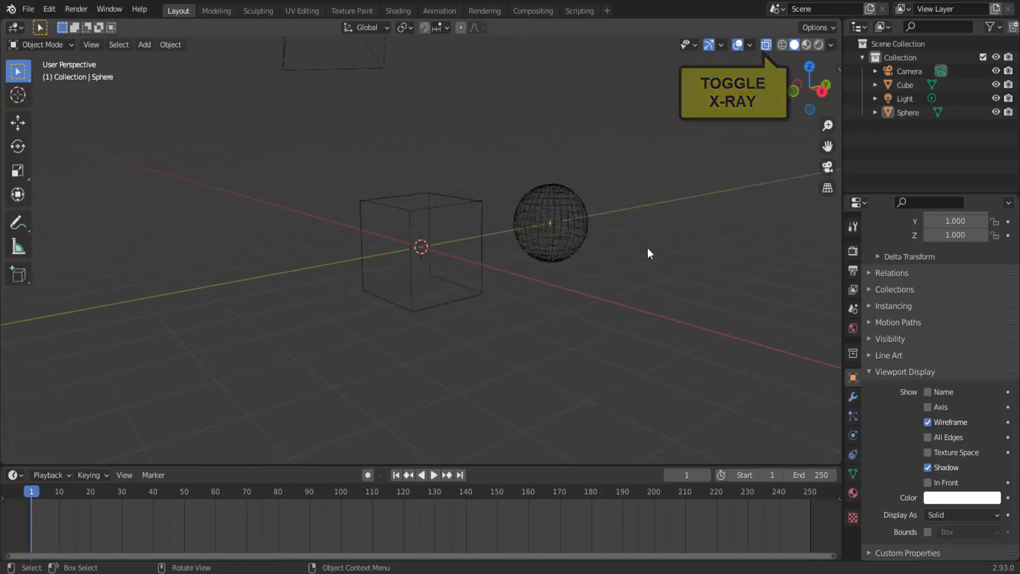
drag(287, 115, 706, 398)
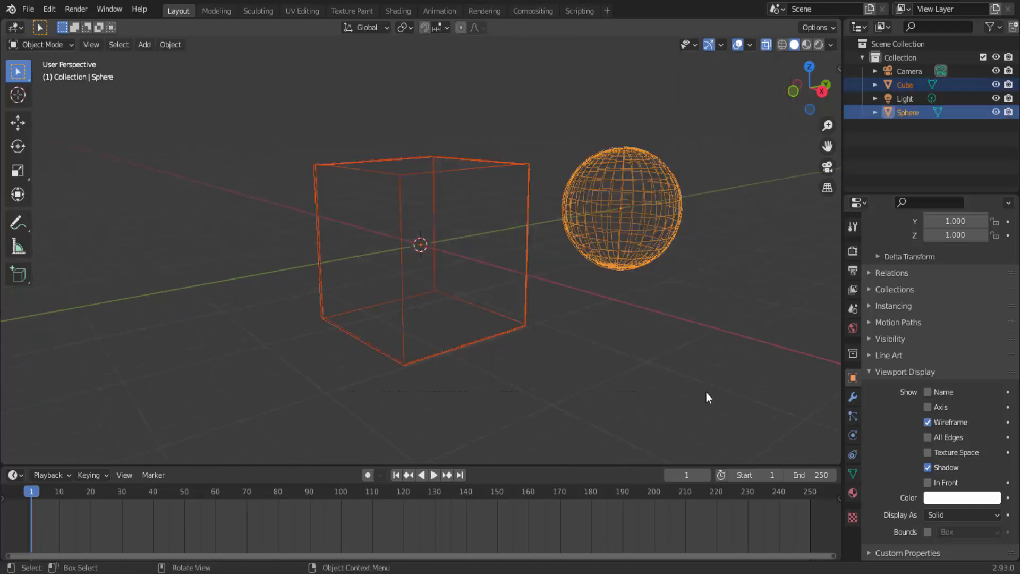
mouse_move(675, 414)
middle_down()
mouse_move(690, 391)
mouse_move(703, 398)
mouse_move(690, 425)
mouse_move(697, 407)
mouse_move(685, 407)
mouse_move(702, 402)
mouse_move(695, 407)
middle_up()
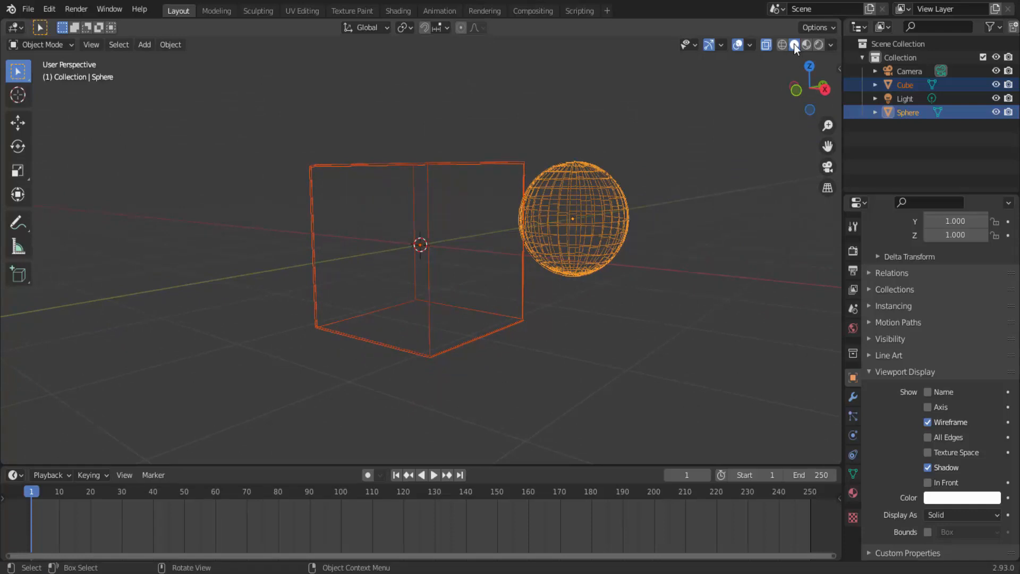
Step: Turn off X-Ray in the viewport and select only the sphere
click(765, 45)
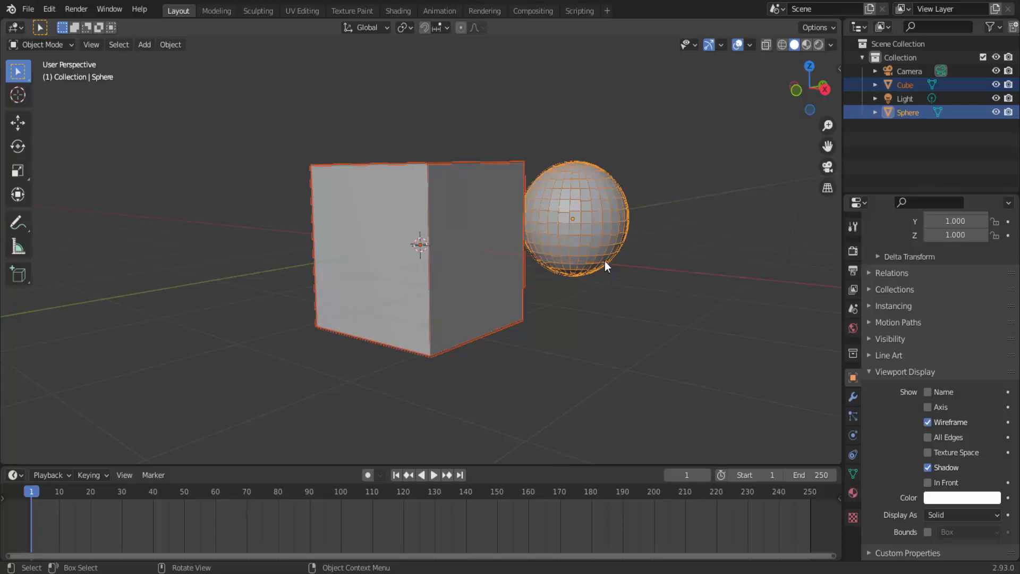
scroll(622, 276, down, 3)
mouse_move(640, 293)
middle_down()
mouse_move(646, 302)
mouse_move(630, 297)
middle_up()
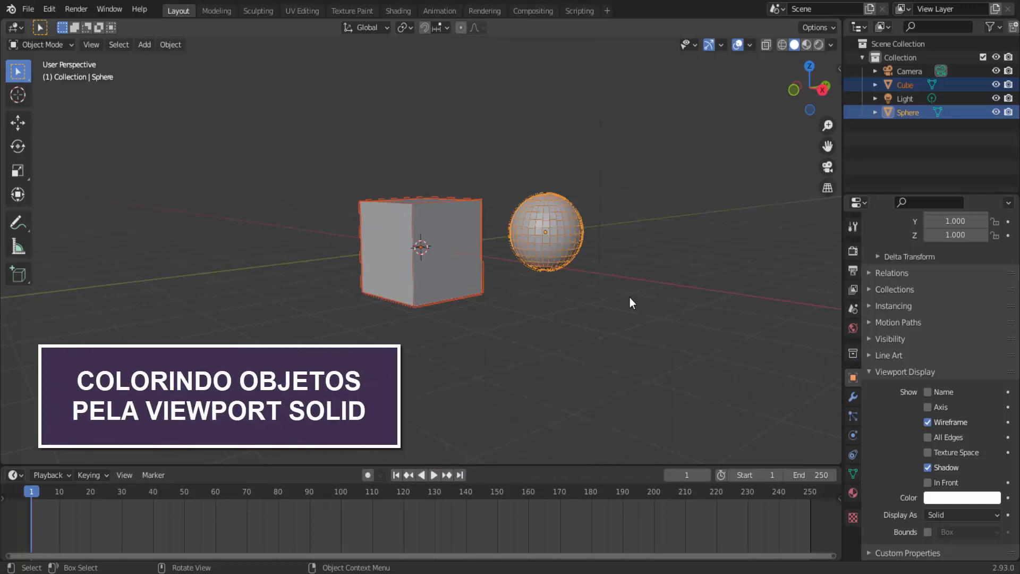
click(630, 297)
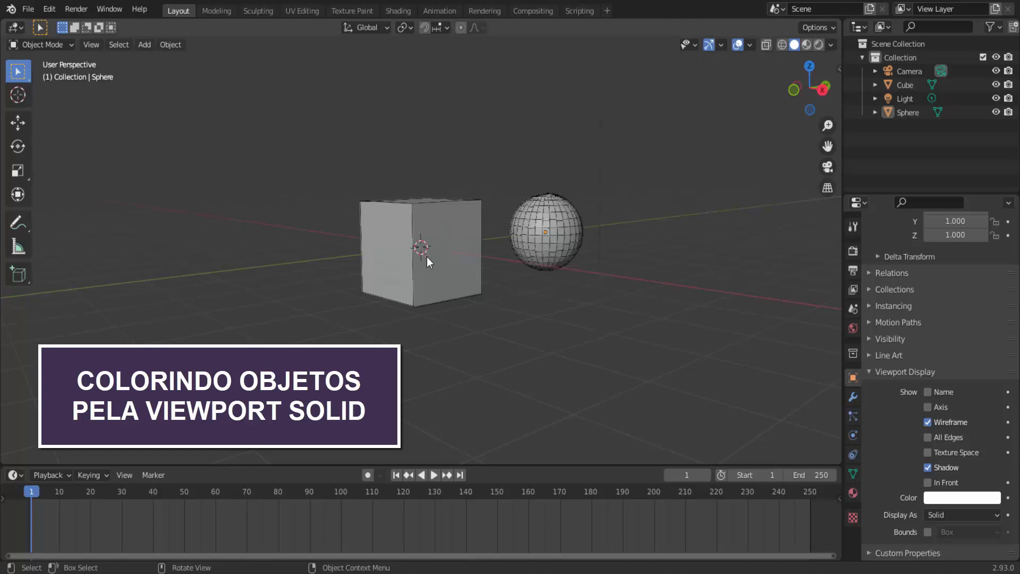
click(559, 215)
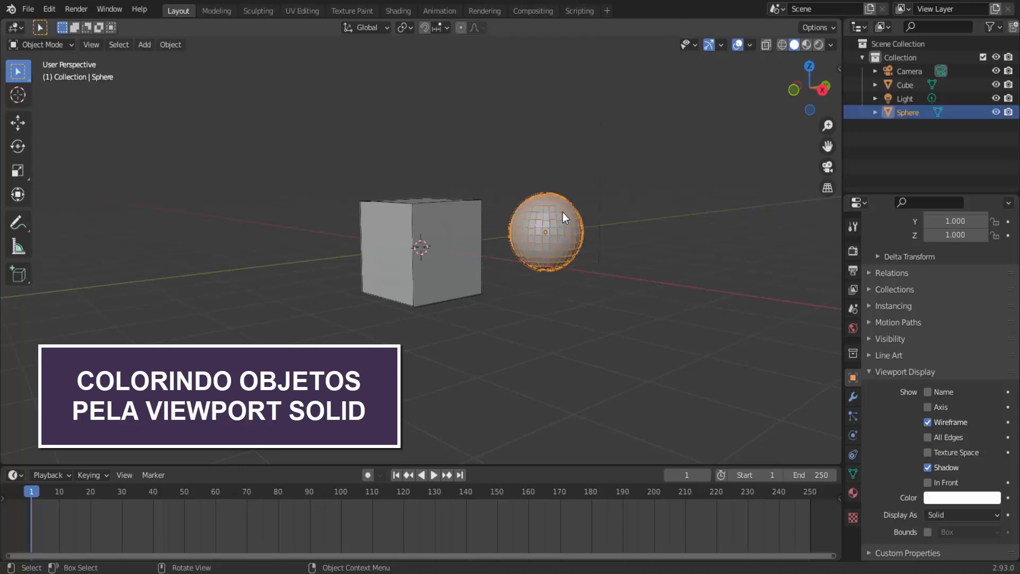
Step: Turn off the sphere's Wireframe display and disable the Wireframe geometry overlay in the viewport
right_click(618, 141)
key(Escape)
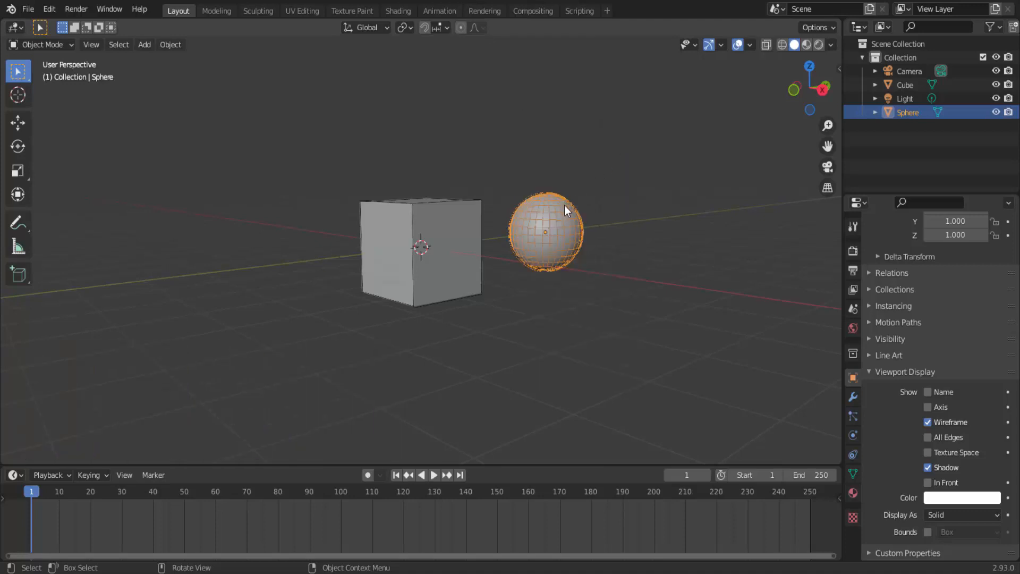
key(ctrl+z)
click(750, 44)
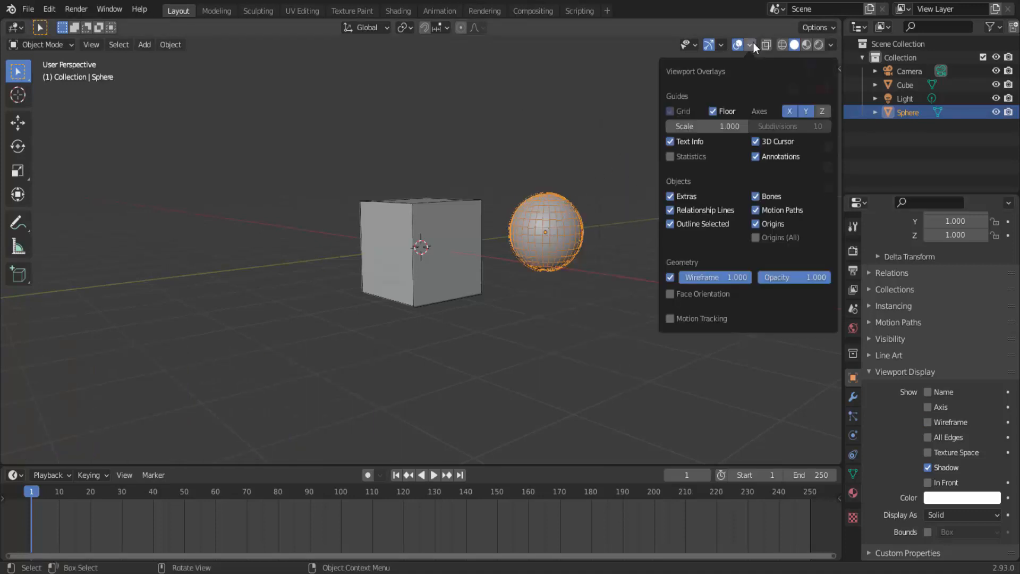
click(670, 277)
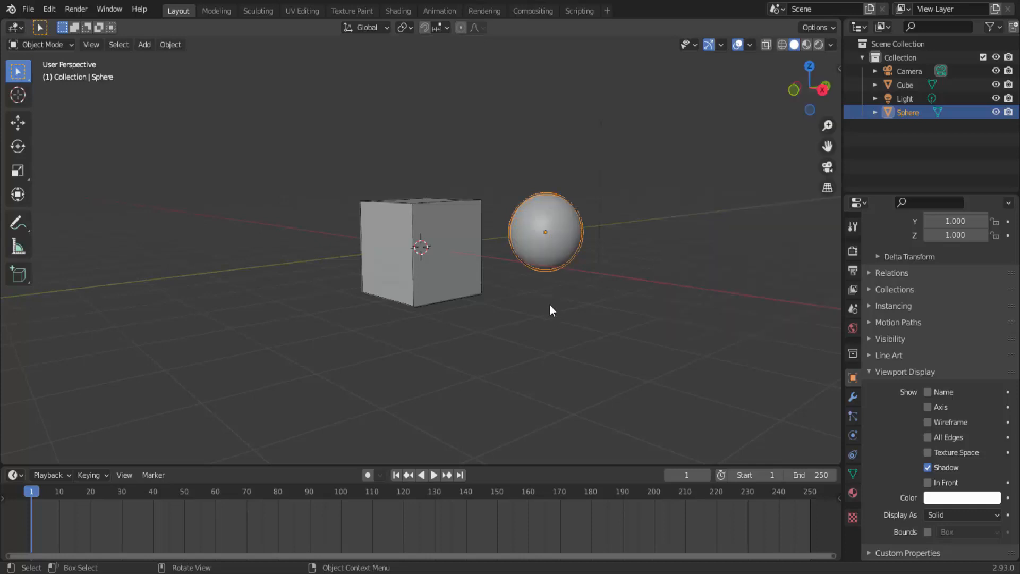
Step: Select the cube and turn off its Wireframe display
click(462, 282)
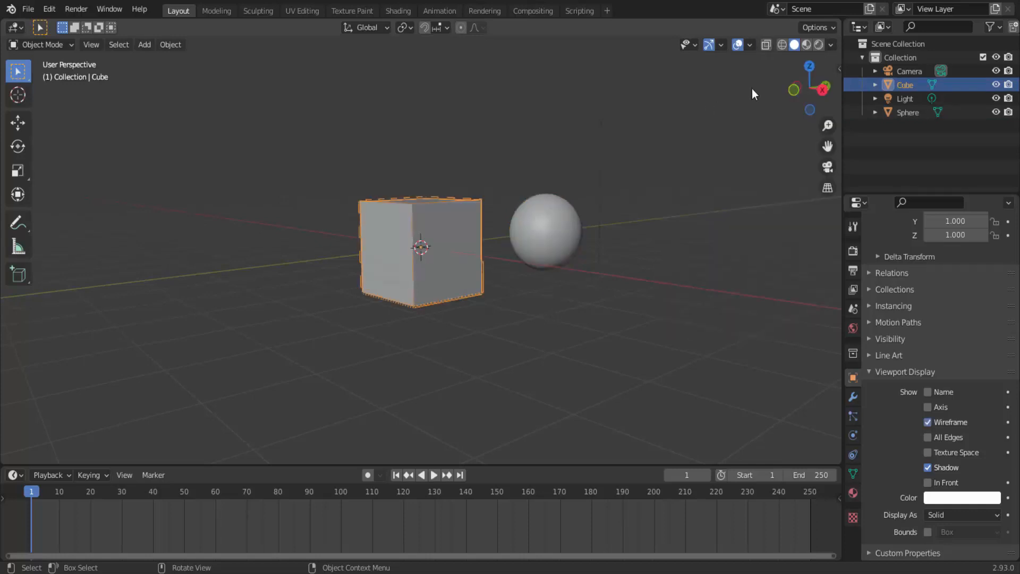
click(749, 44)
click(749, 44)
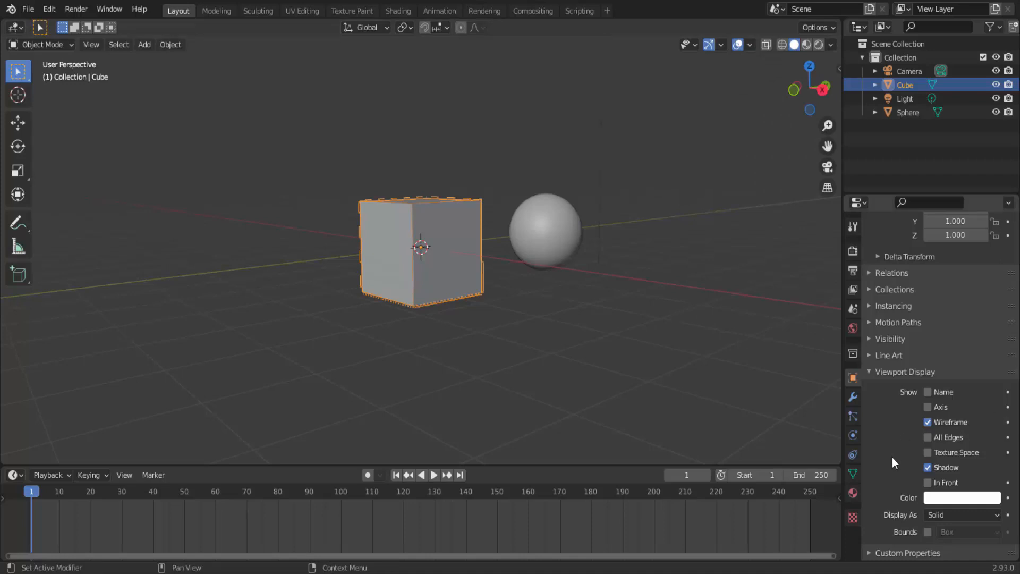
click(931, 422)
middle_drag(495, 379, 494, 390)
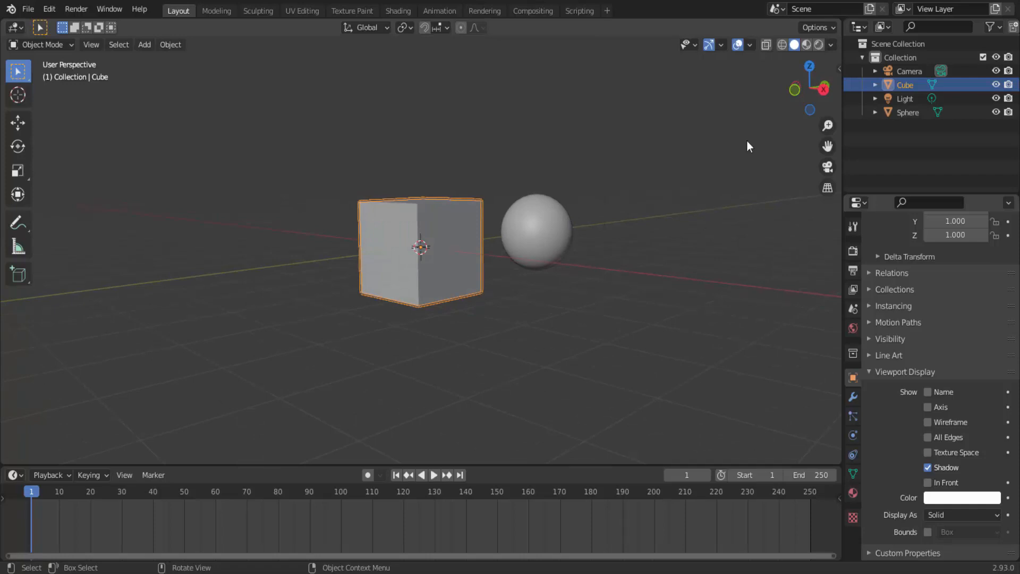
Step: Switch the viewport to Rendered shading and set the Base Color of the cube's material to red
click(808, 47)
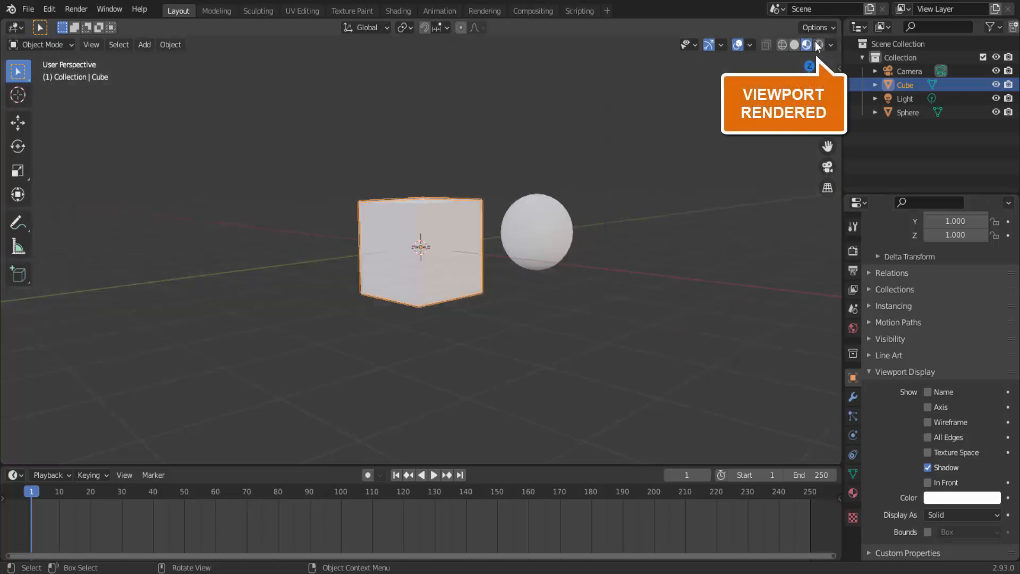
click(818, 45)
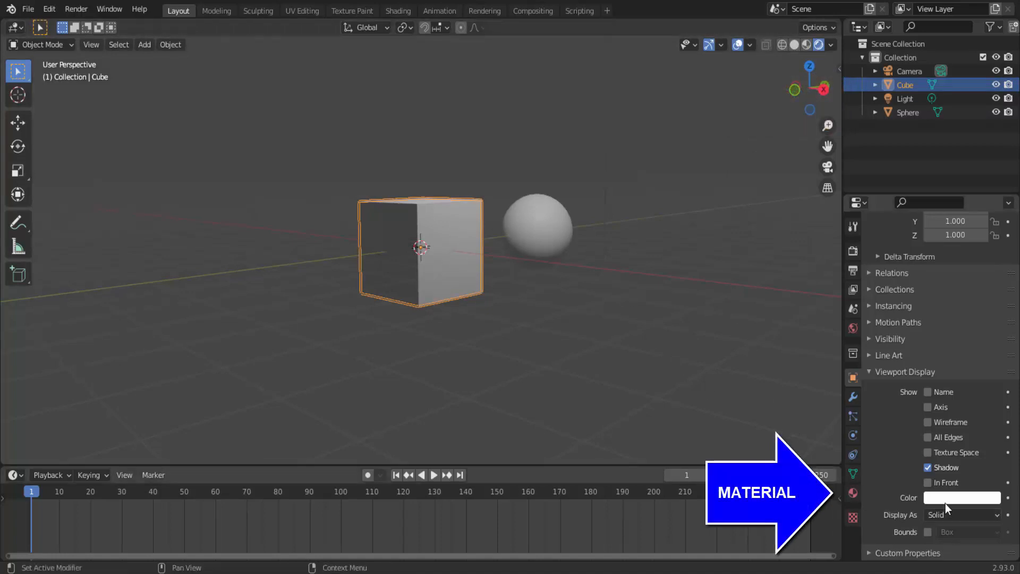
click(853, 493)
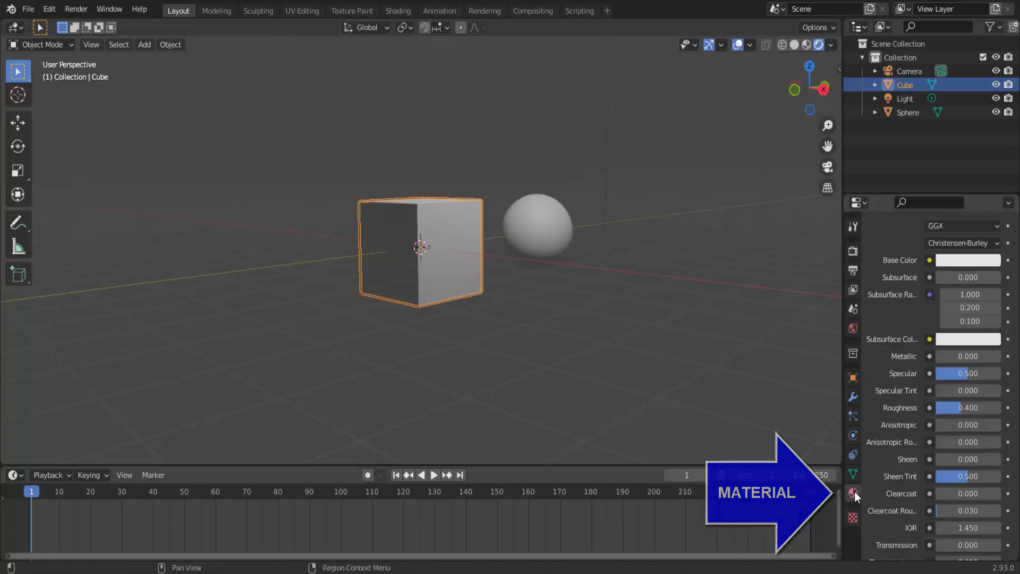
scroll(911, 429, up, 6)
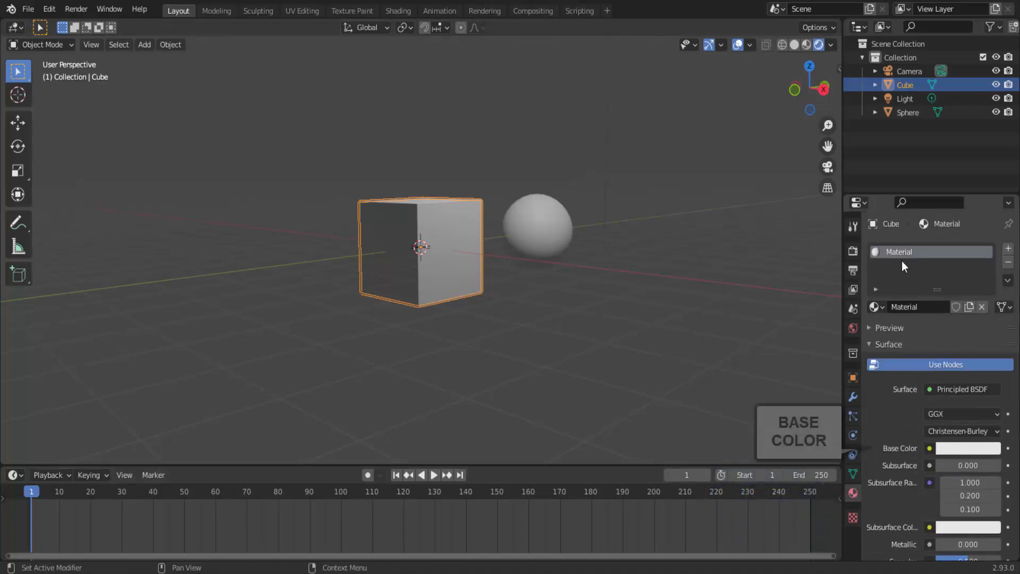
click(969, 448)
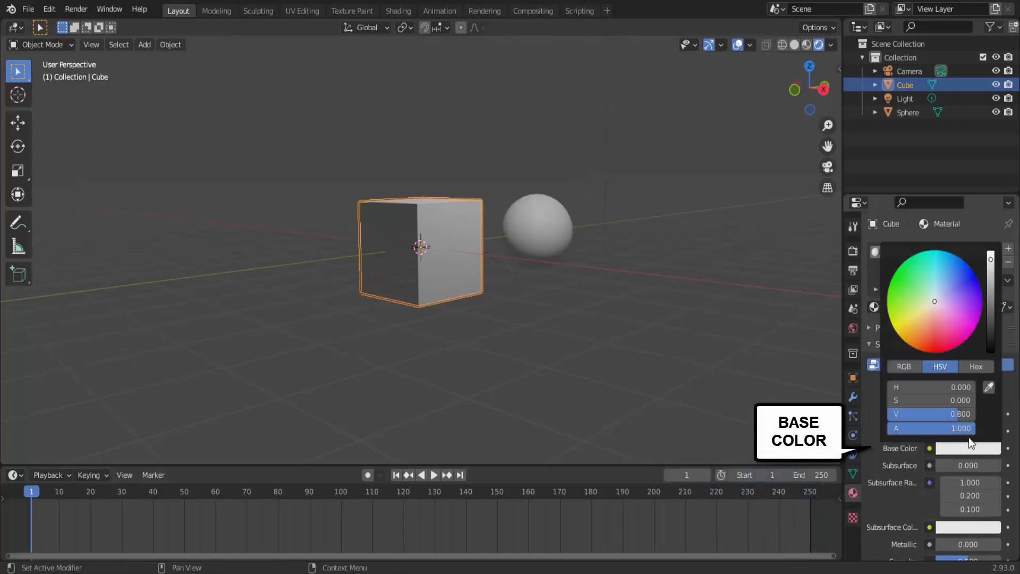
click(936, 346)
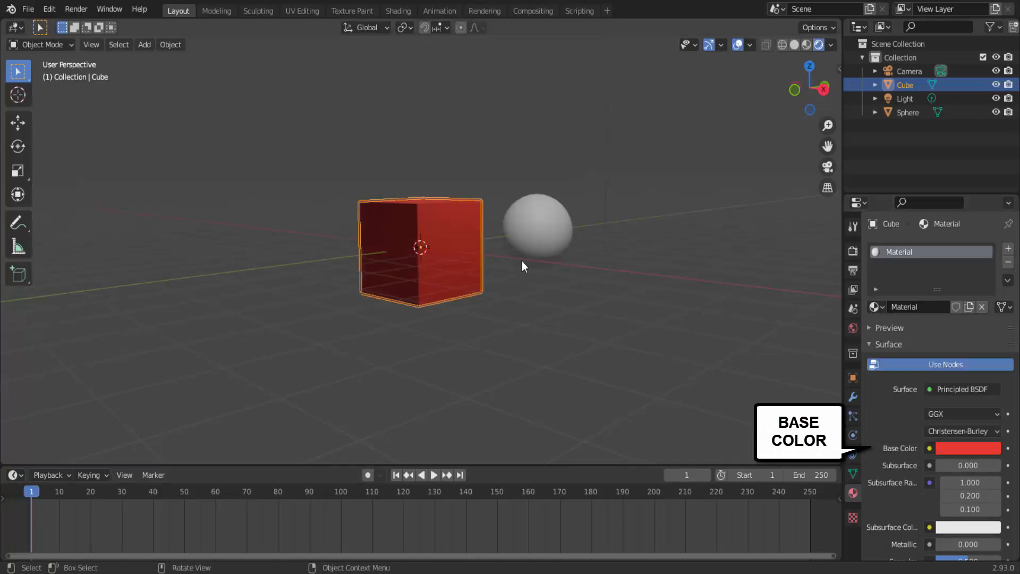
Step: Compare the red cube in Material Preview and Rendered shading, finishing in Material Preview
click(807, 45)
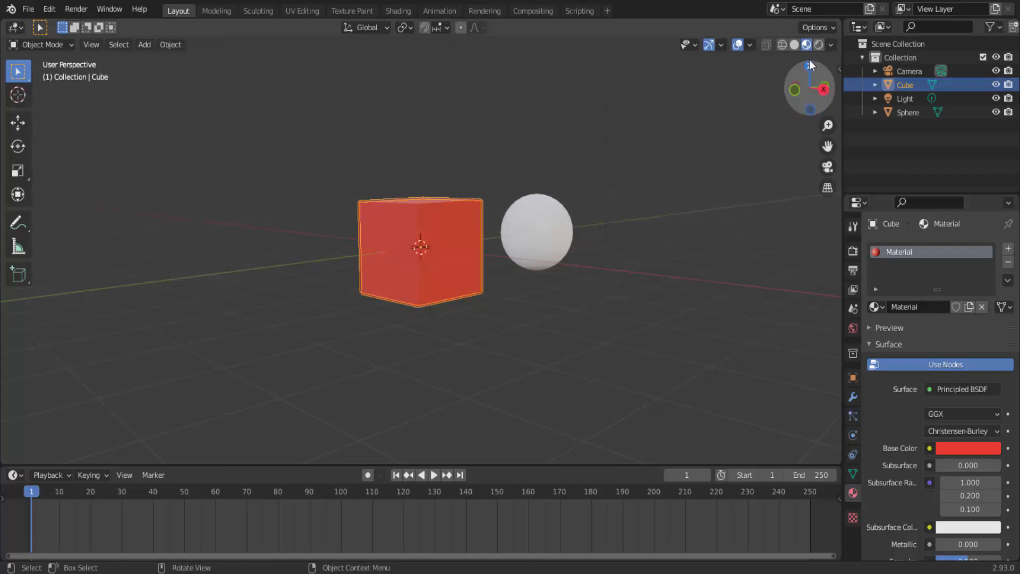
click(819, 46)
click(807, 46)
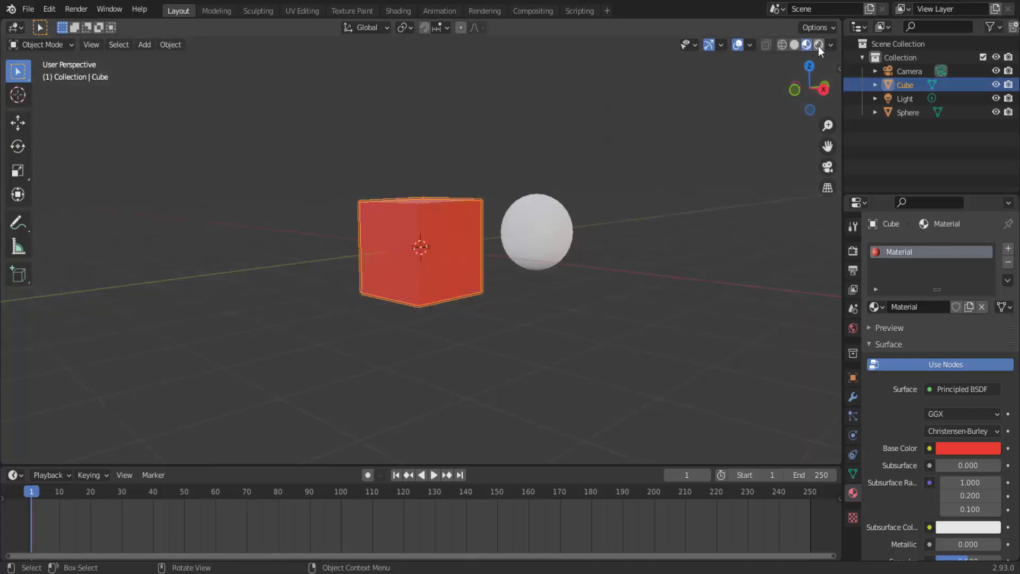
click(818, 46)
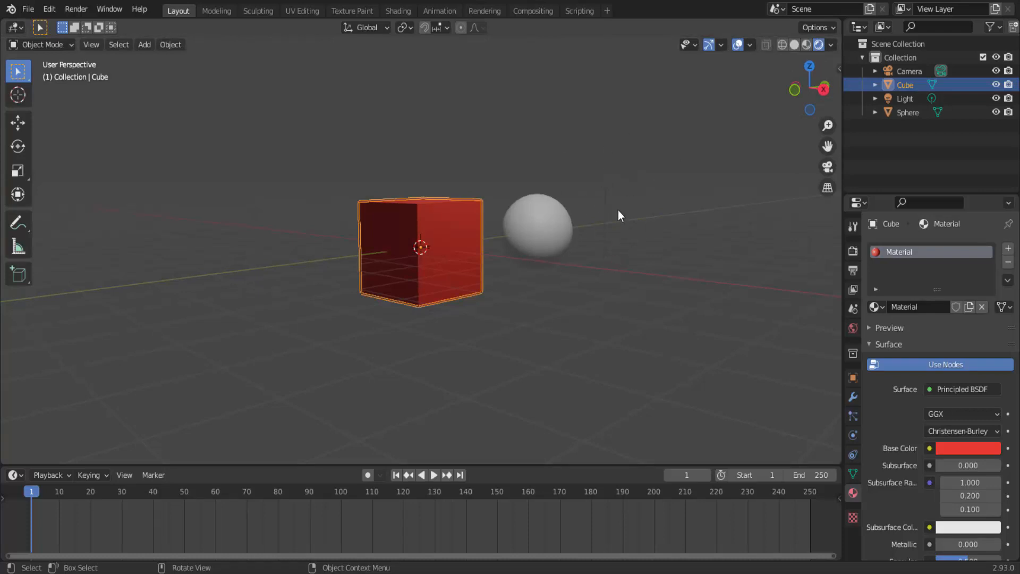
click(807, 45)
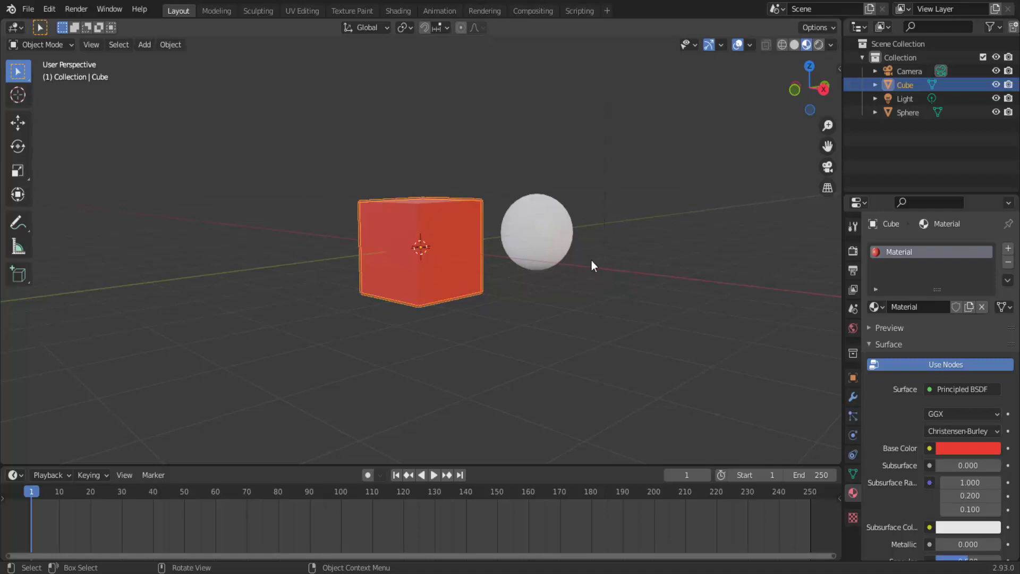
Step: Try the grassy-field and forest lighting environments for Material Preview, and choose the last environment in the list
click(832, 47)
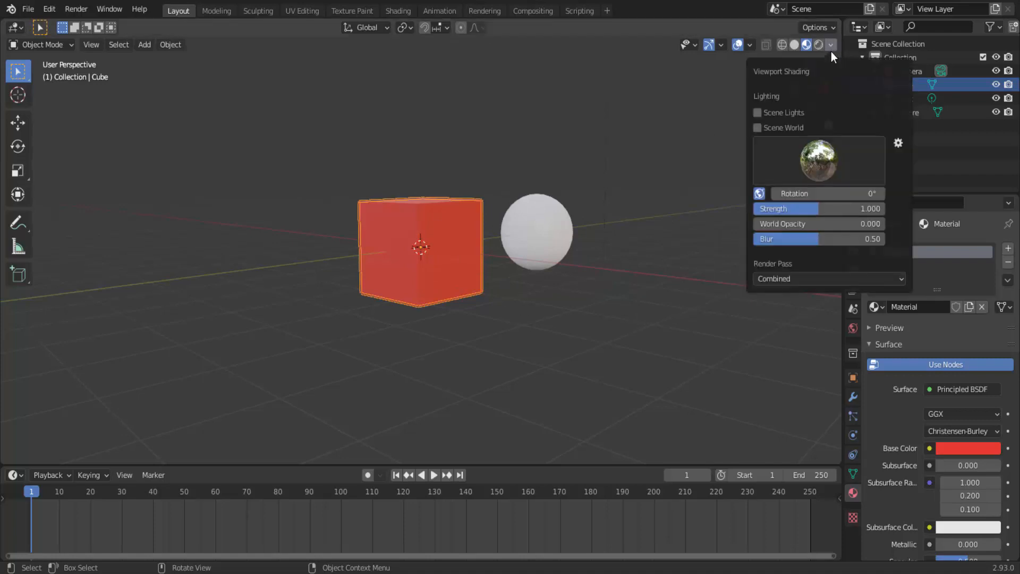
click(823, 159)
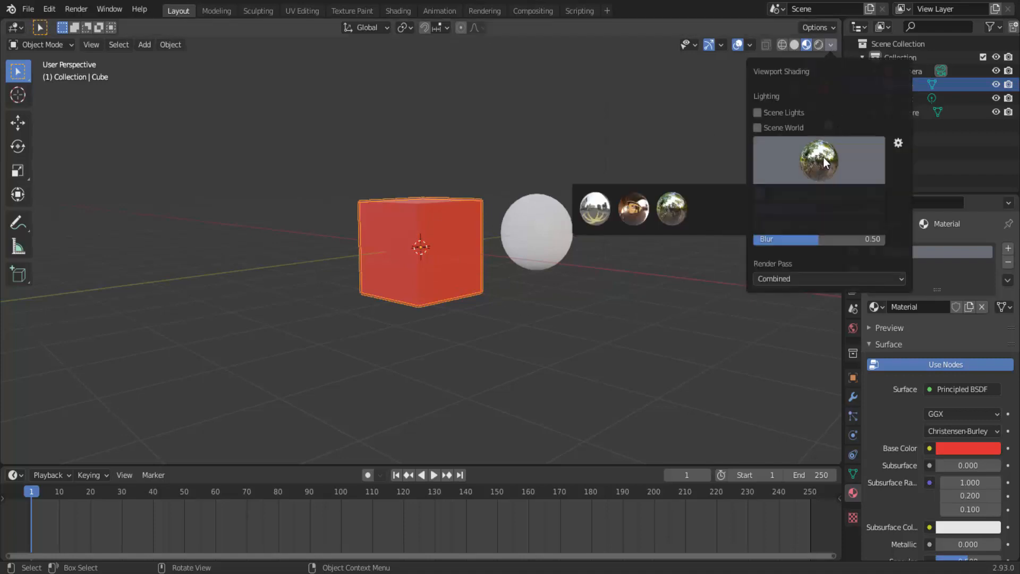
click(833, 201)
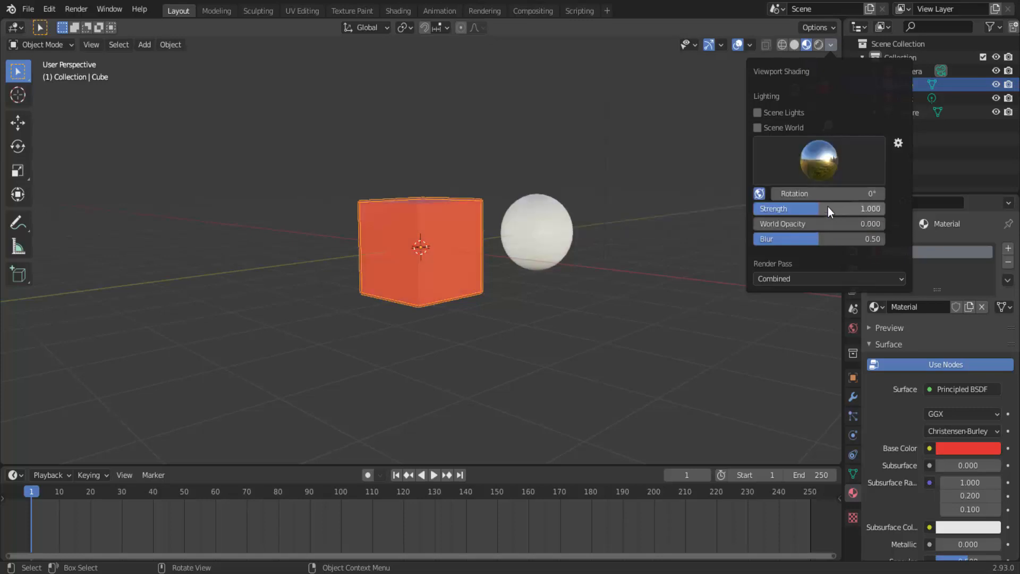
click(832, 167)
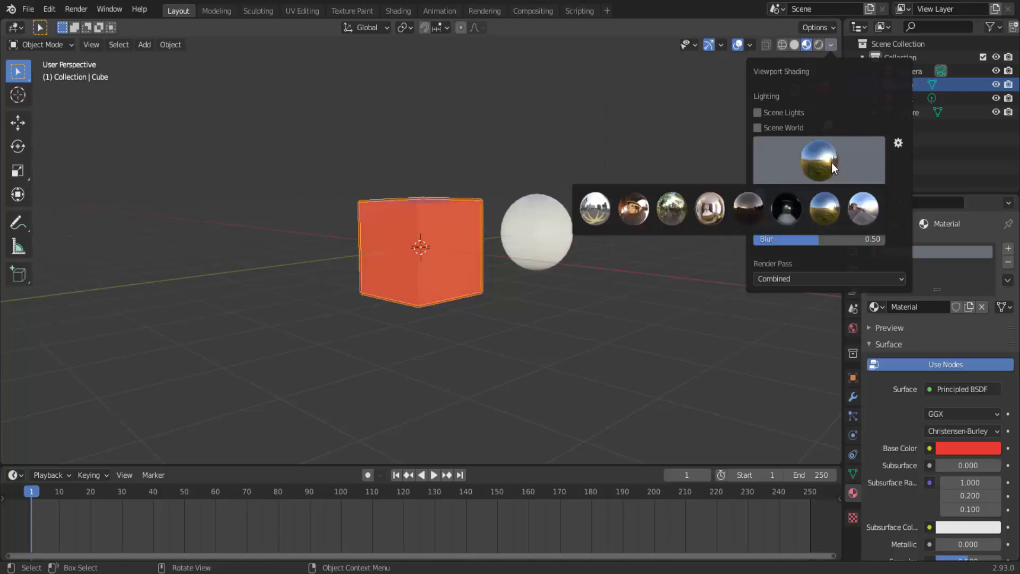
click(672, 208)
click(821, 168)
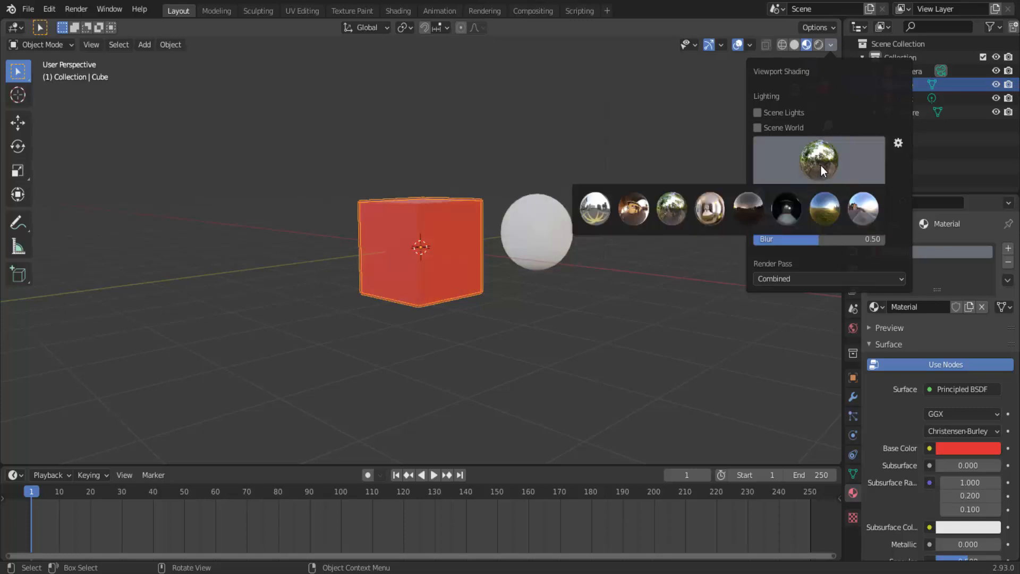
click(864, 209)
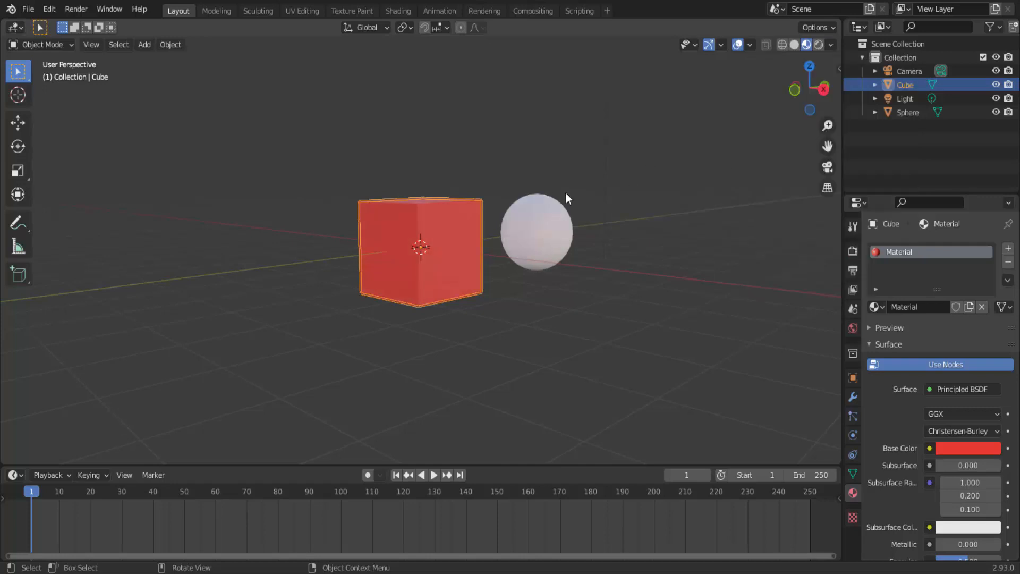
Step: Select the sphere, add a new material to it and set its Base Color to orange
click(545, 244)
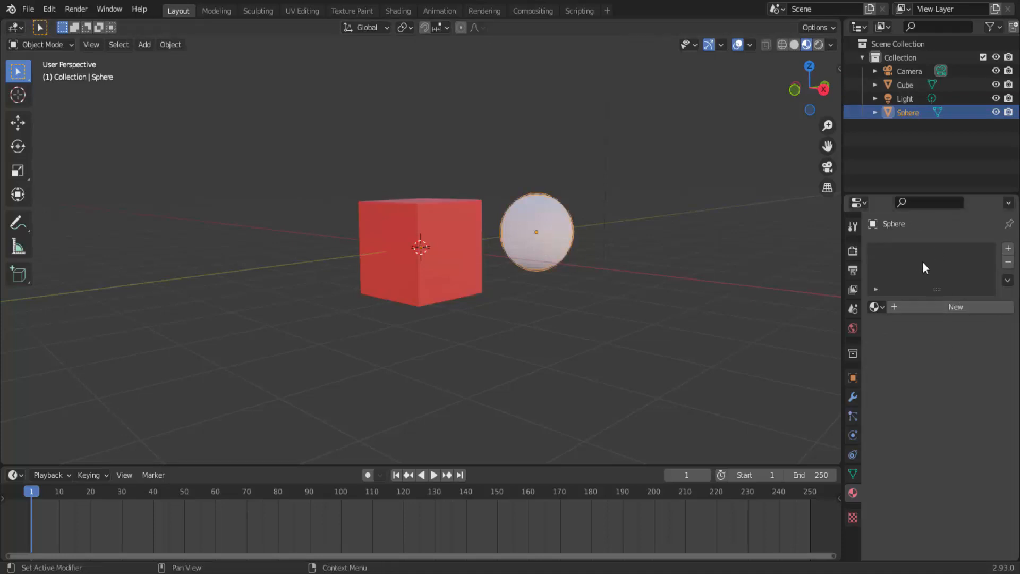
click(958, 308)
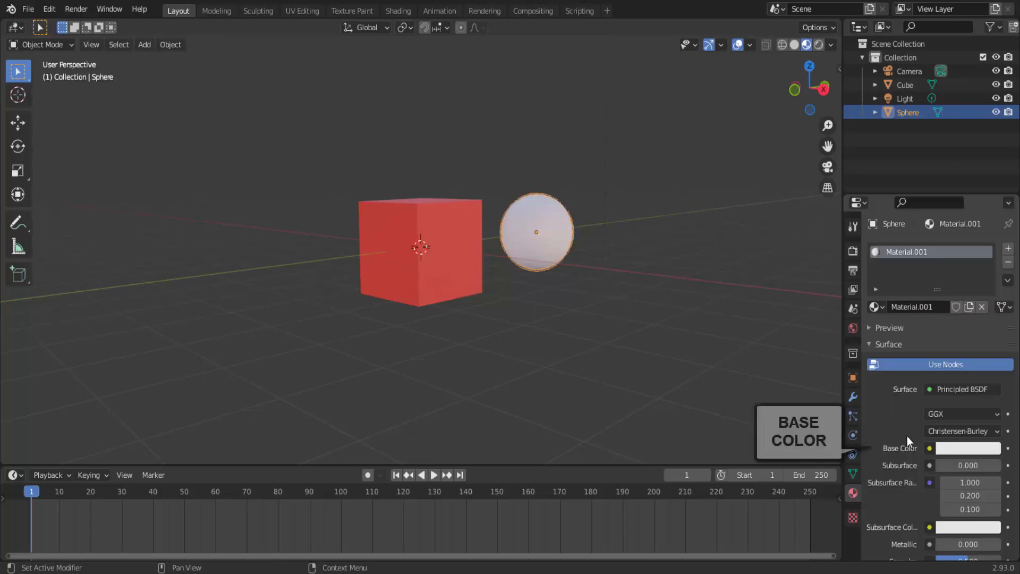
click(965, 449)
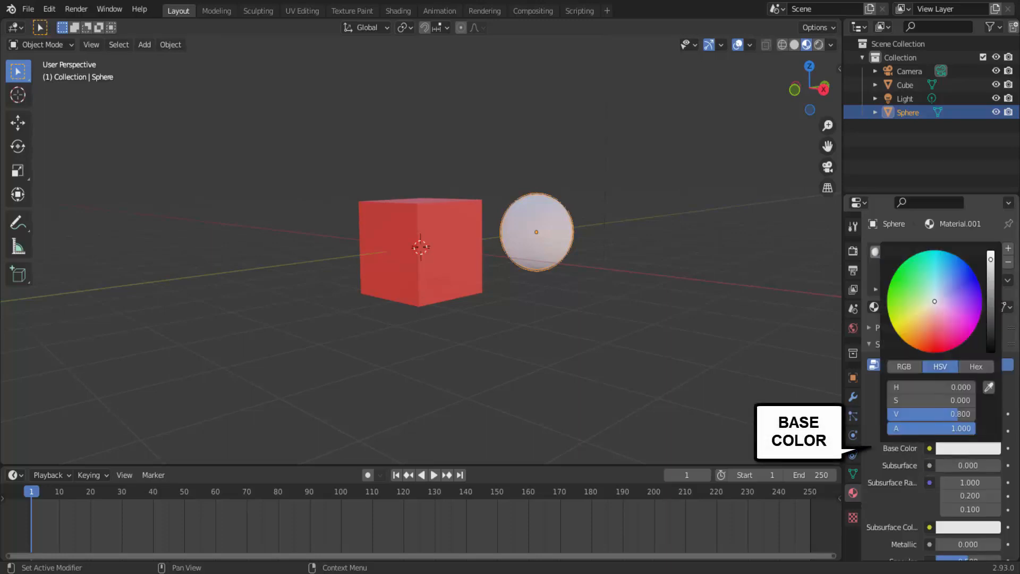
click(913, 339)
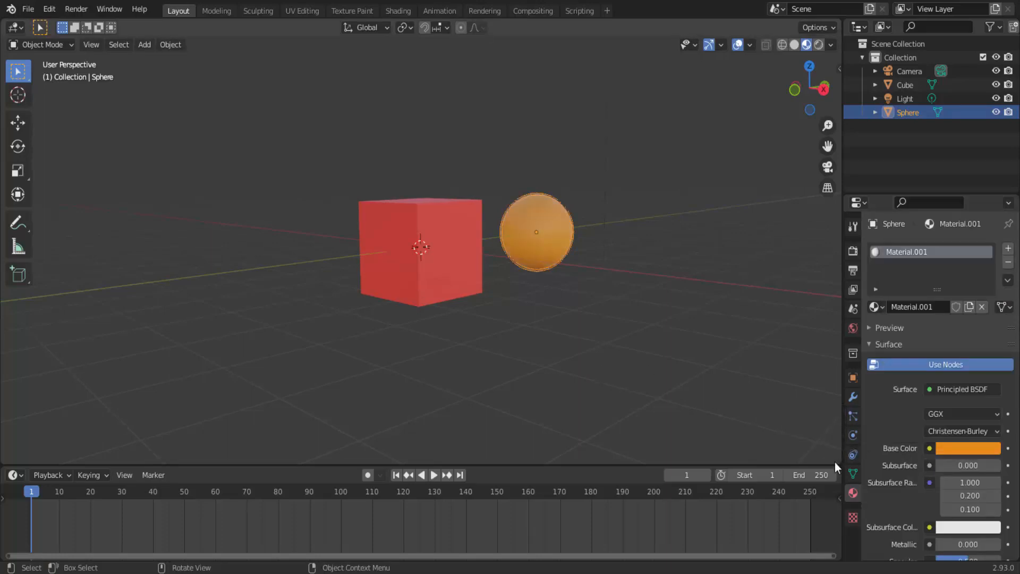
Step: Render an image to check the colors of the cube and the sphere, and close the render result
middle_drag(648, 367, 646, 382)
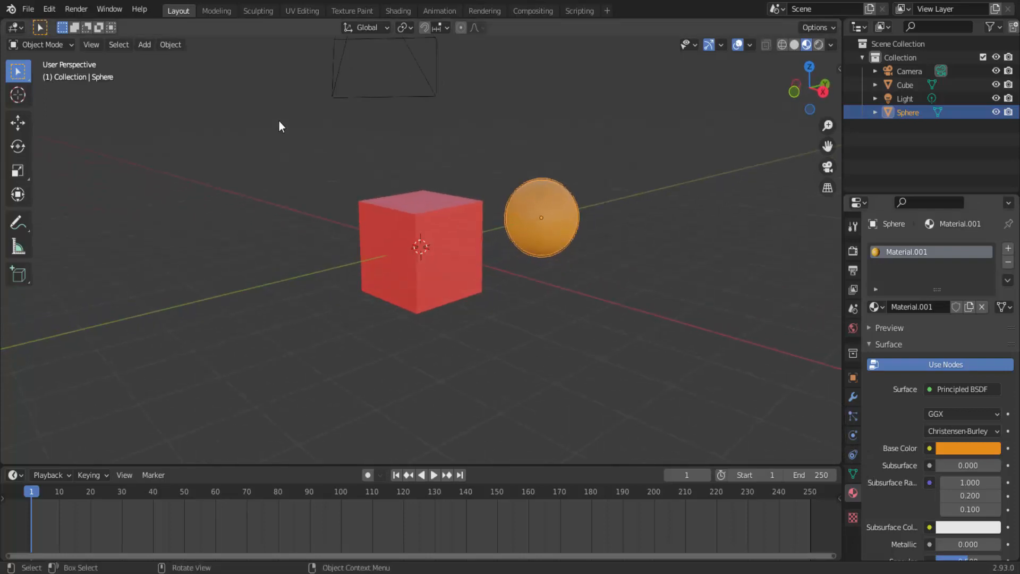
click(76, 9)
click(85, 25)
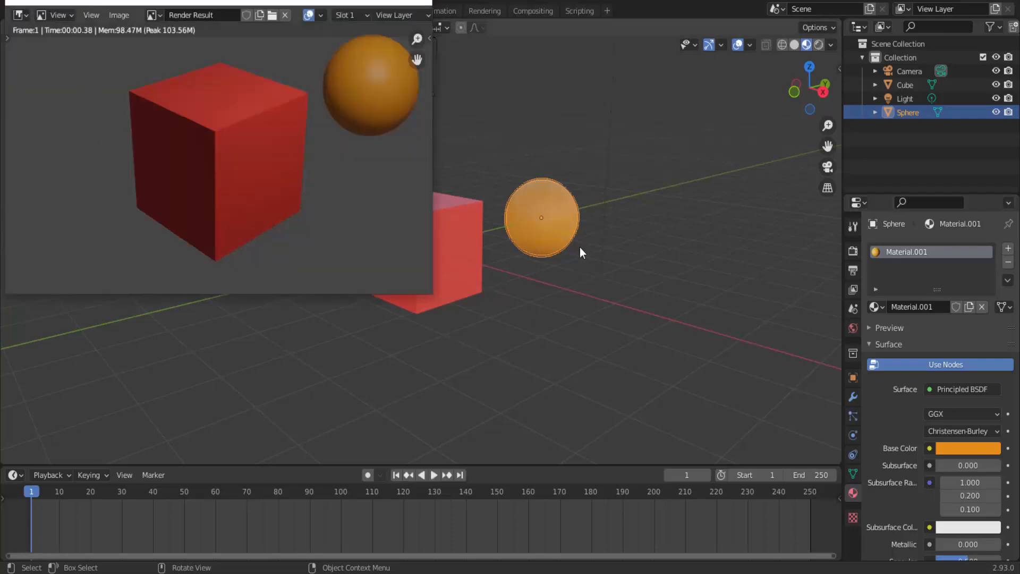
click(422, 4)
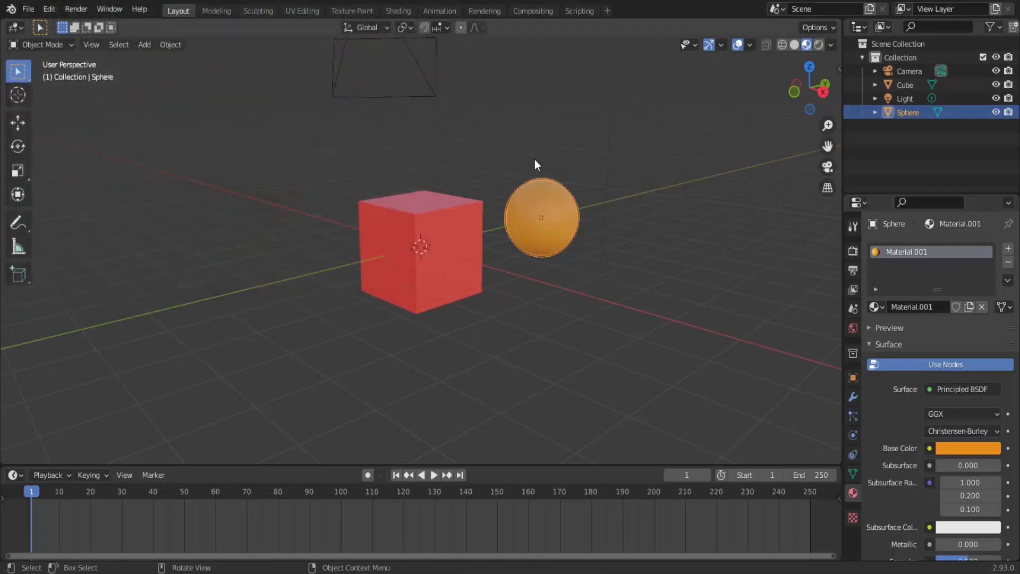
Step: Switch the viewport to Solid shading and set the cube material's Viewport Display to blue, Metallic 0.593 and Roughness 0
click(795, 45)
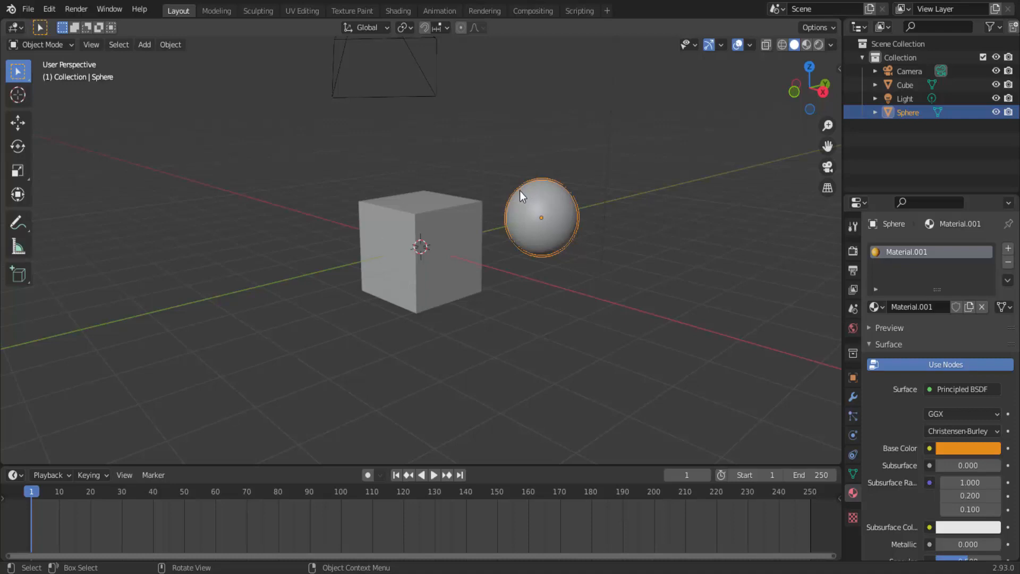
click(458, 217)
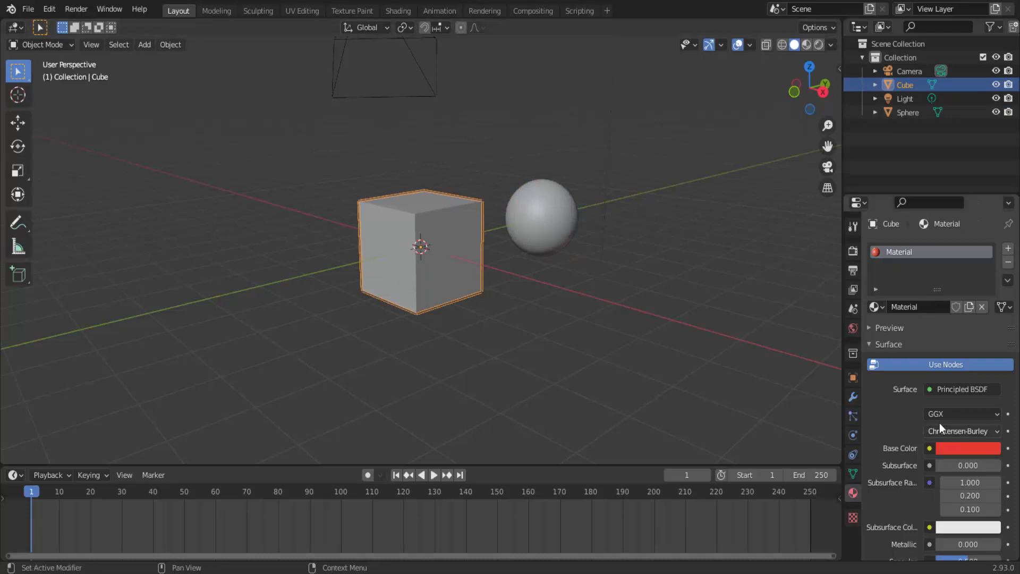
scroll(887, 448, down, 3)
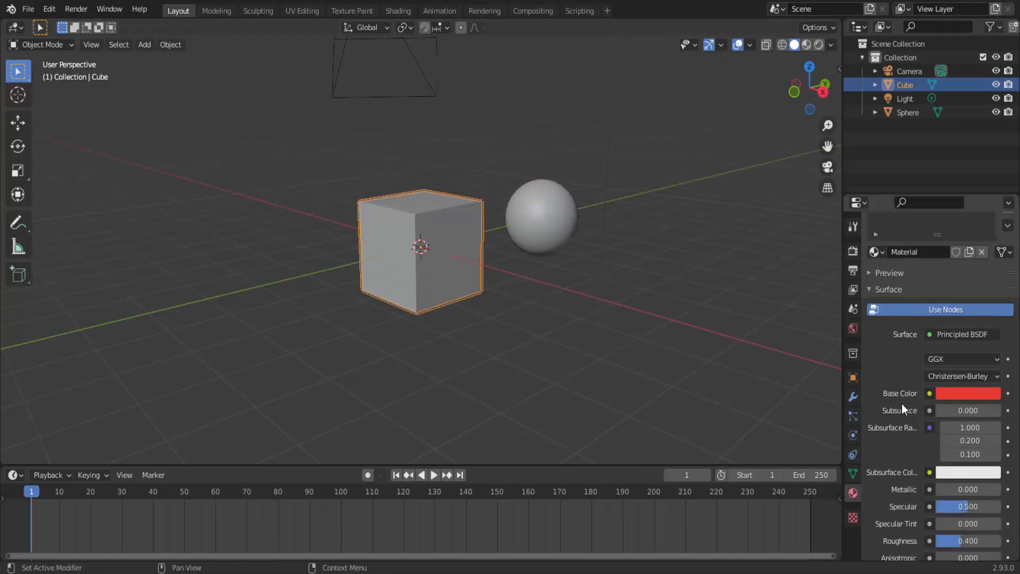
scroll(902, 404, down, 15)
scroll(892, 415, down, 8)
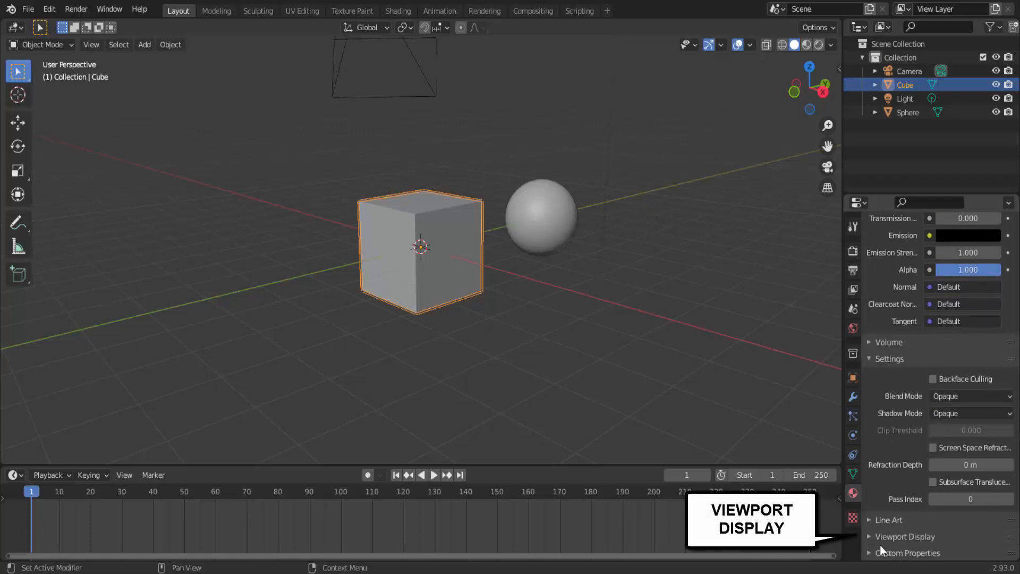
click(869, 537)
scroll(874, 485, down, 3)
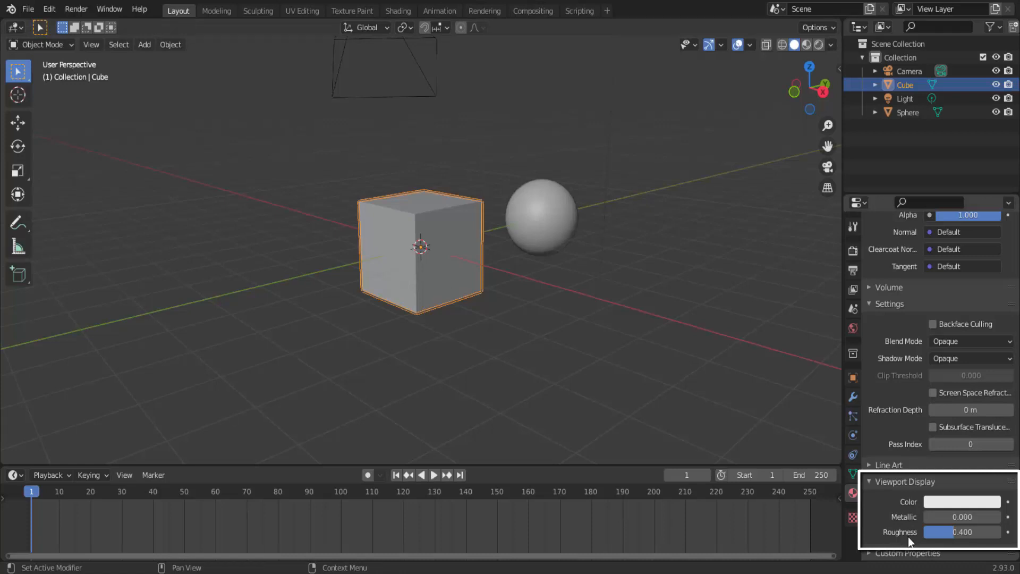
click(958, 502)
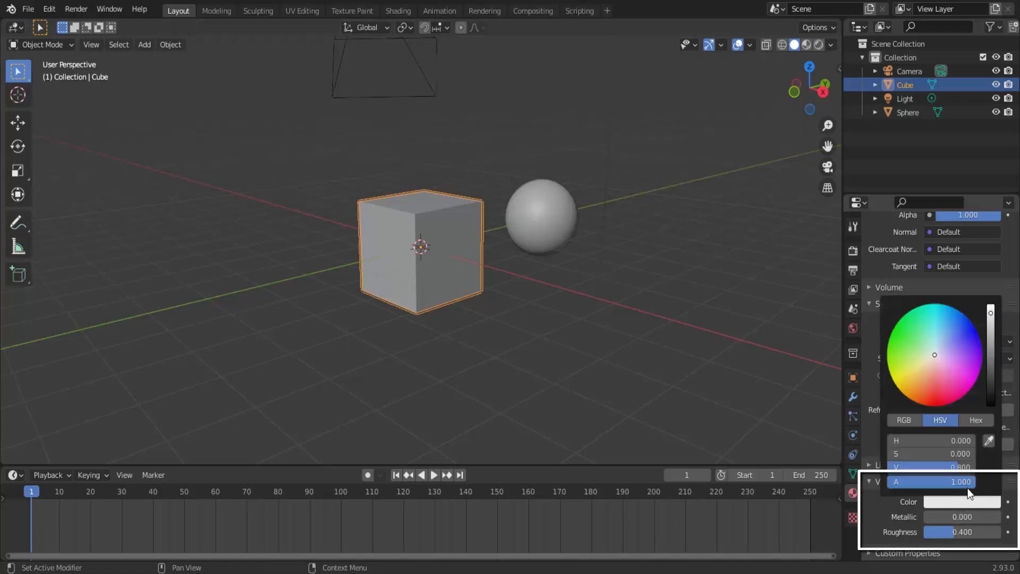
click(972, 333)
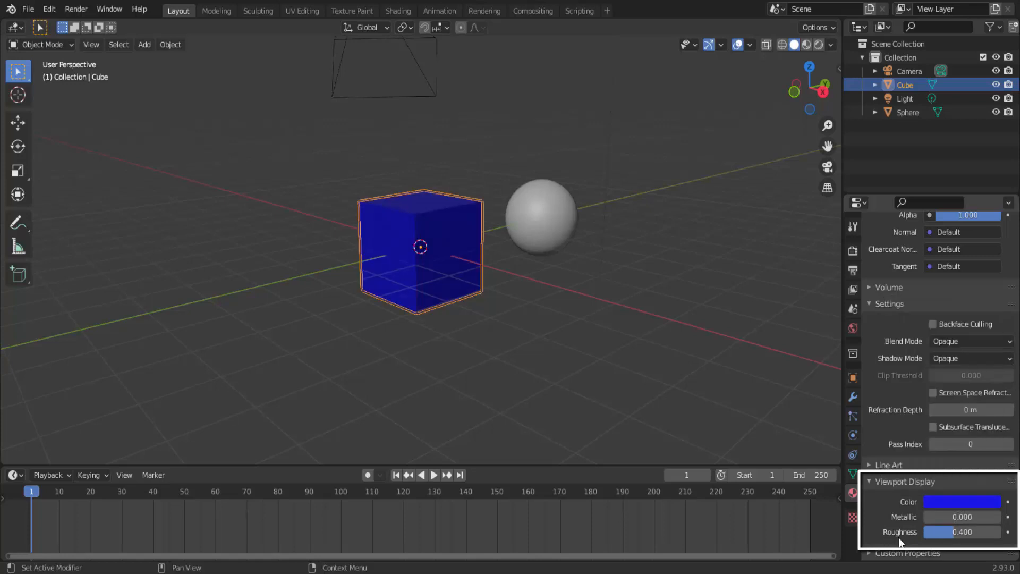
drag(940, 517, 925, 533)
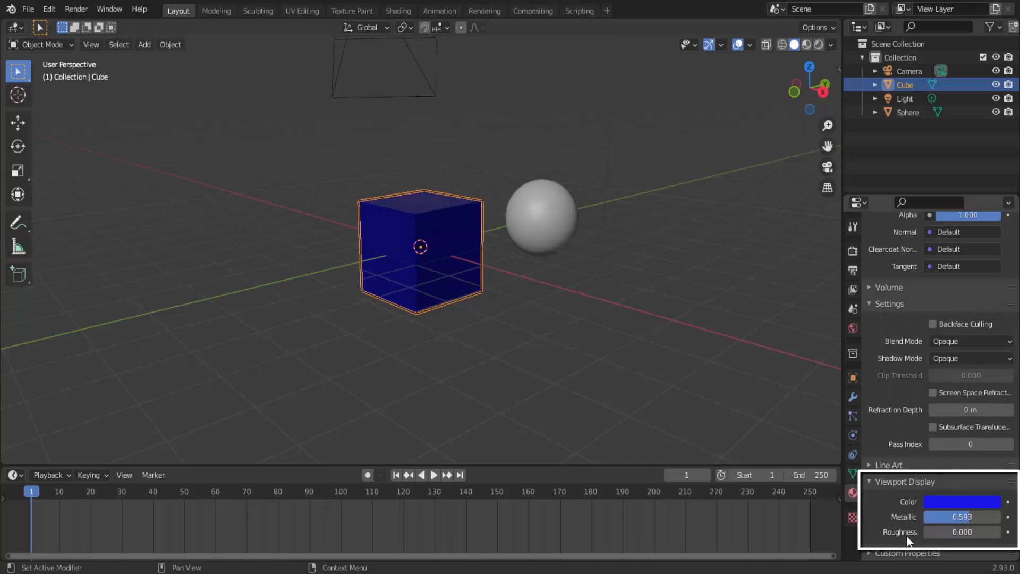
Step: Set the sphere material's Viewport Display color to yellow, with Metallic 0.520 and Roughness 0.115
click(563, 224)
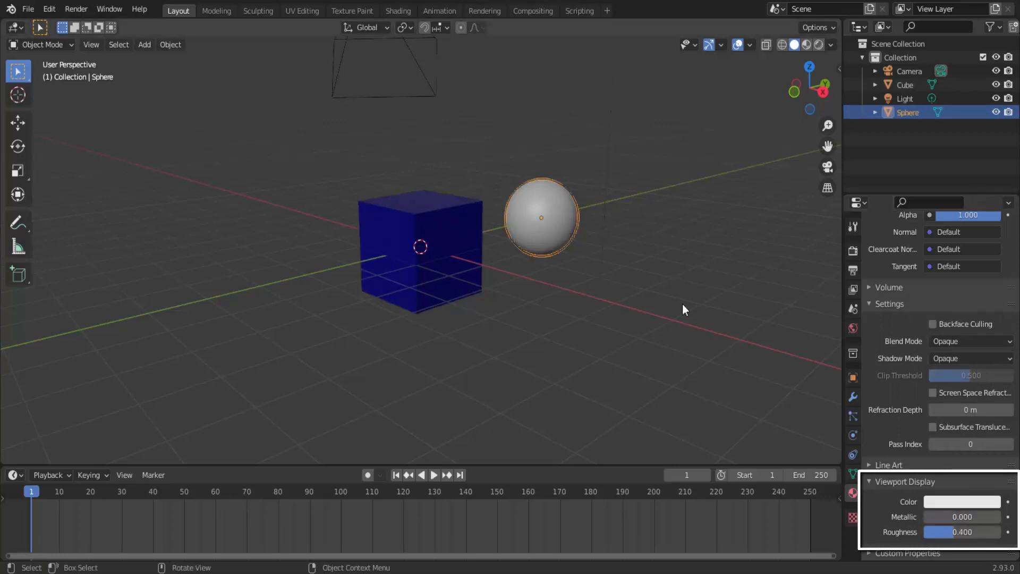
click(966, 502)
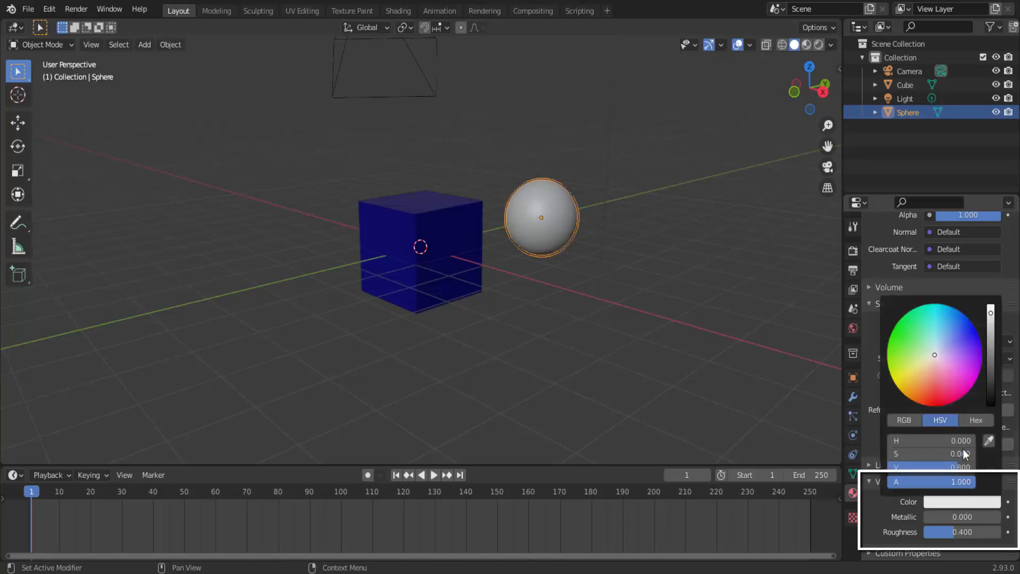
click(904, 381)
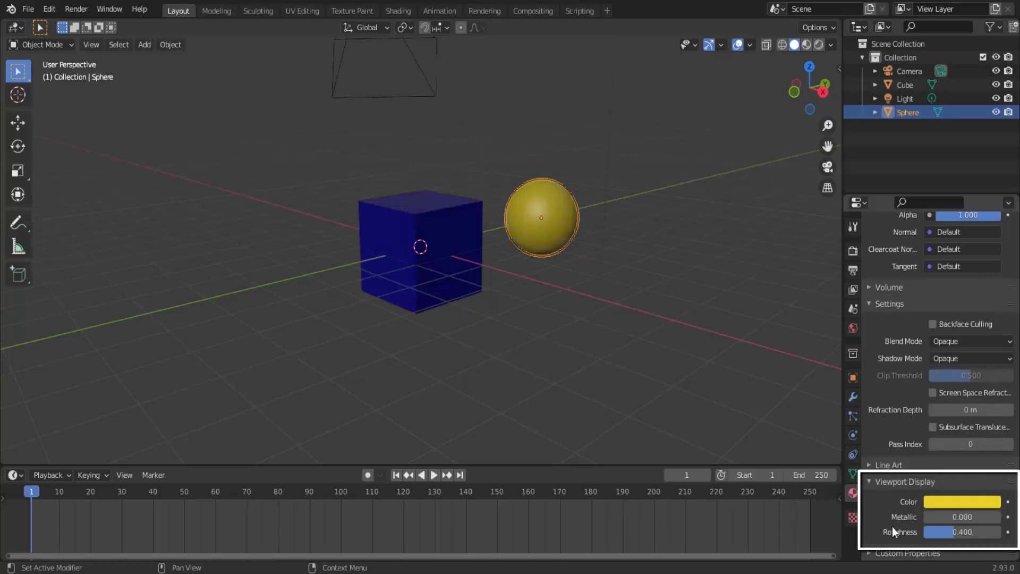
mouse_move(949, 516)
mouse_down()
mouse_move(964, 517)
mouse_move(942, 532)
mouse_up()
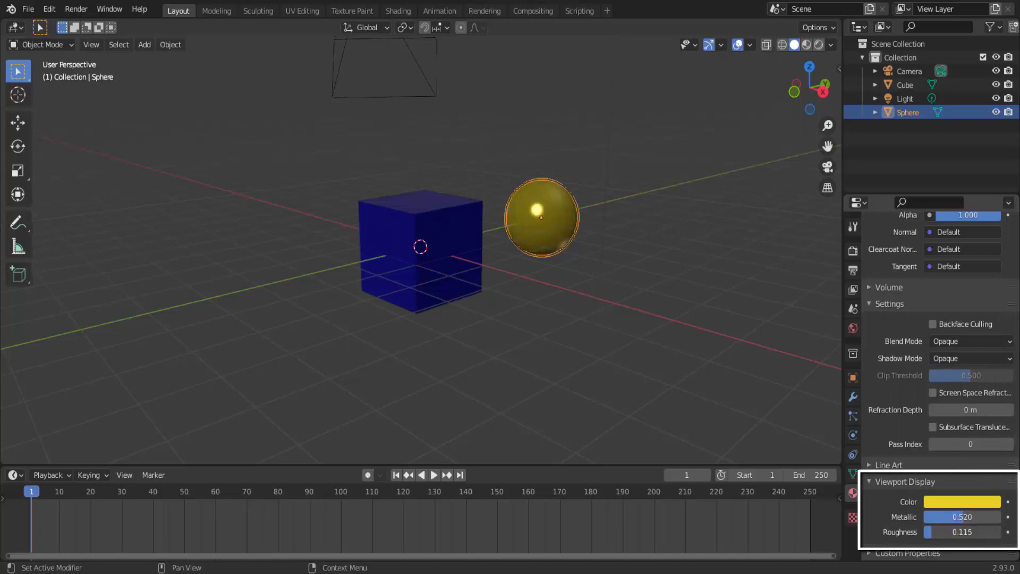
middle_drag(574, 327, 606, 319)
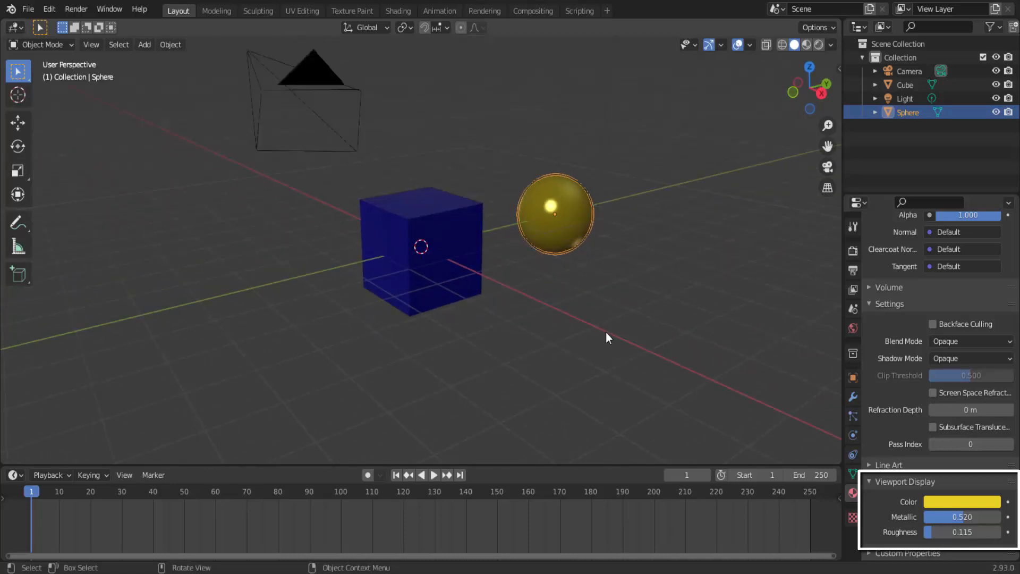
scroll(607, 330, up, 4)
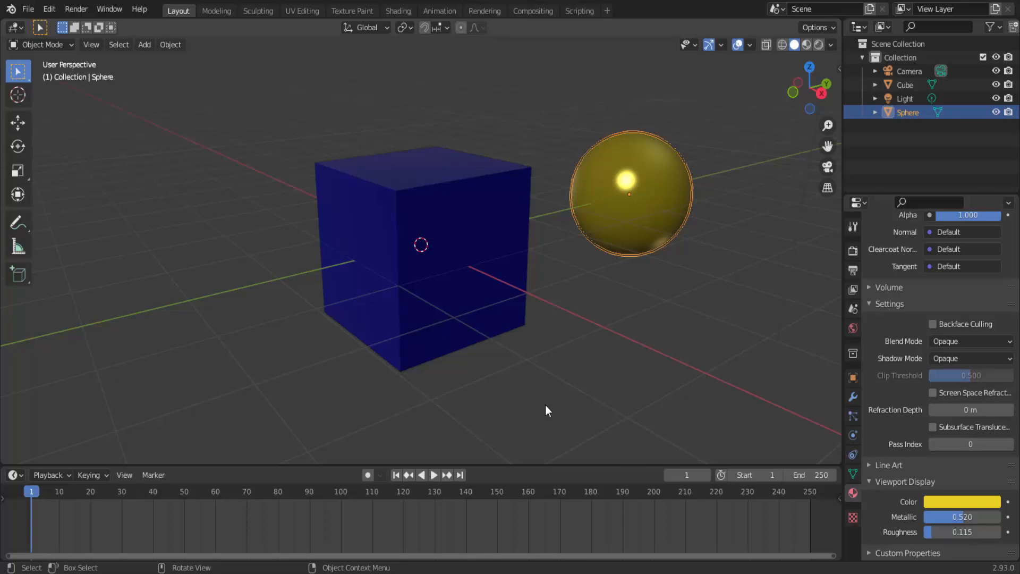
Step: Render an image to compare the Base Colors with the Viewport Display colors of both objects, and close the render result
scroll(983, 400, up, 15)
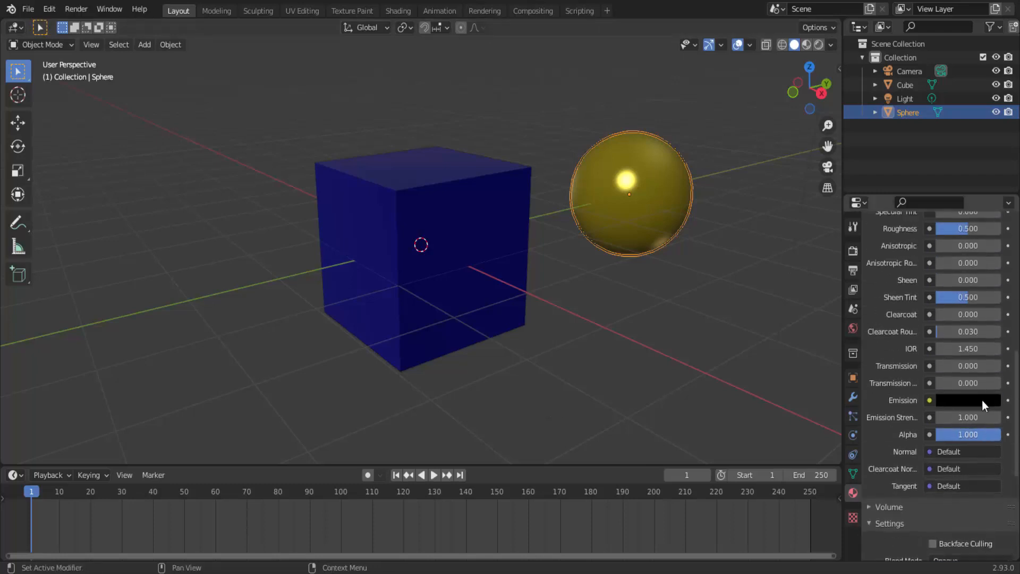
scroll(982, 400, up, 4)
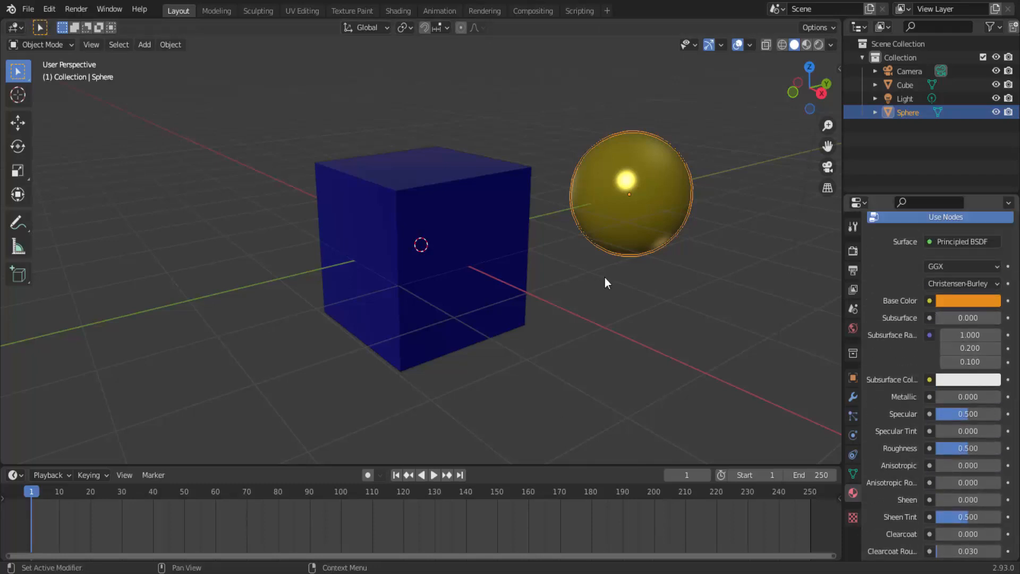
click(75, 10)
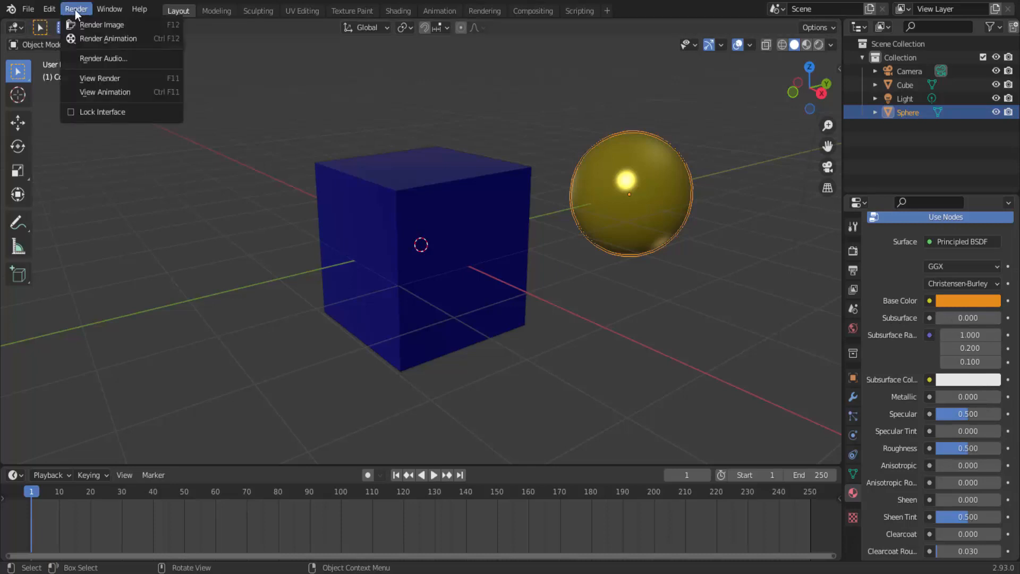
click(83, 25)
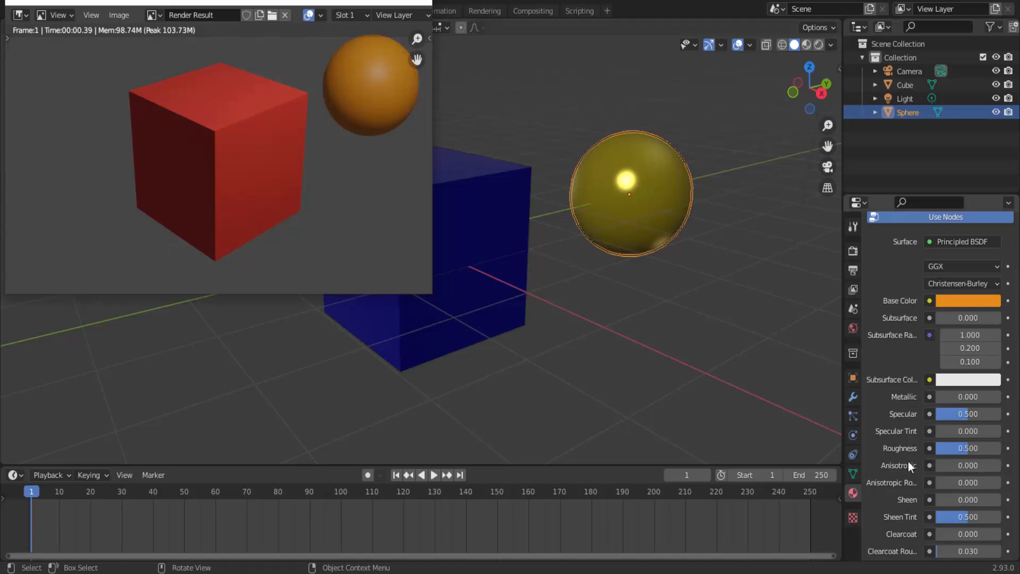
scroll(904, 501, down, 15)
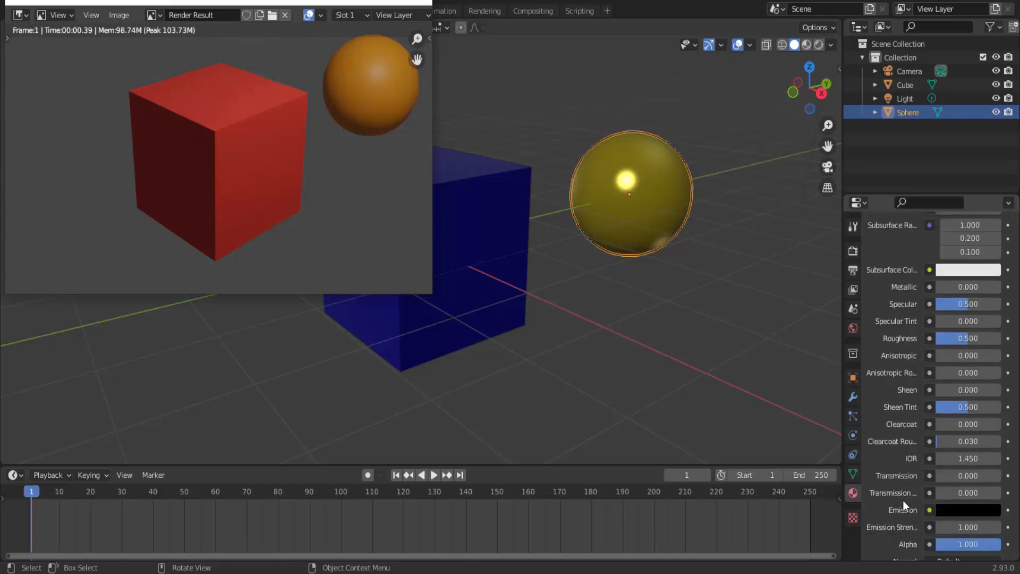
scroll(904, 501, down, 3)
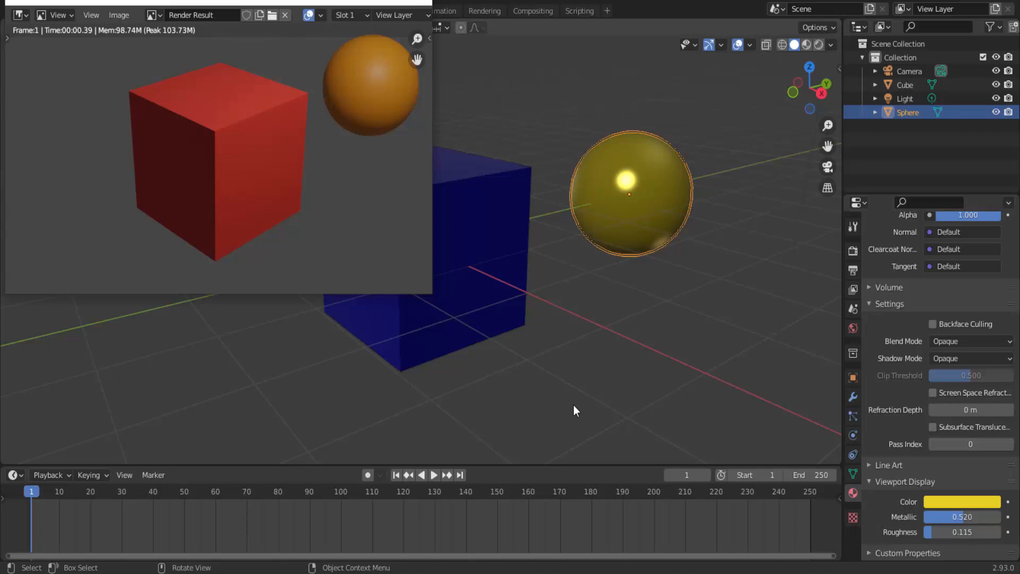
click(423, 3)
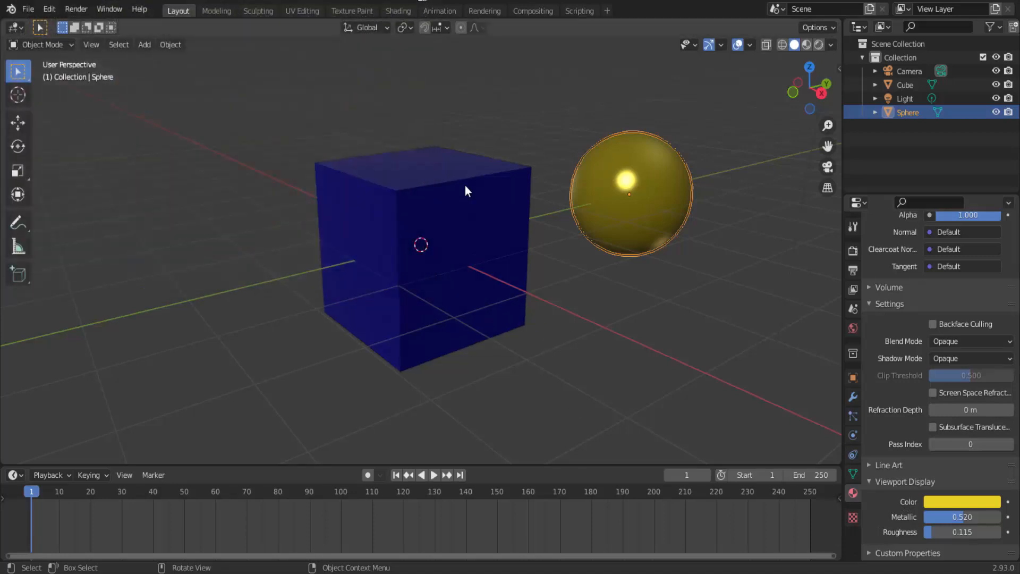